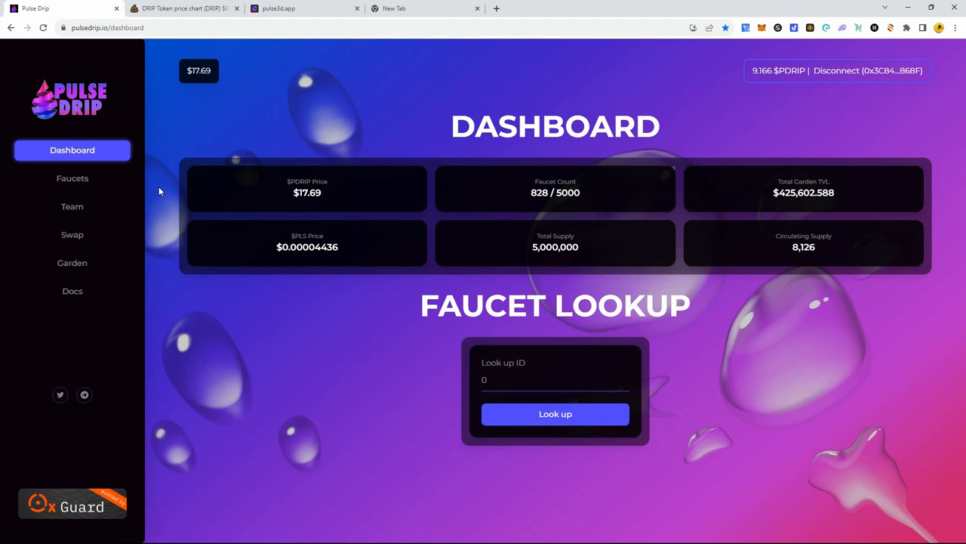
Go to the Faucets page to review faucet stats and the #675 faucet's locked amount
click(79, 182)
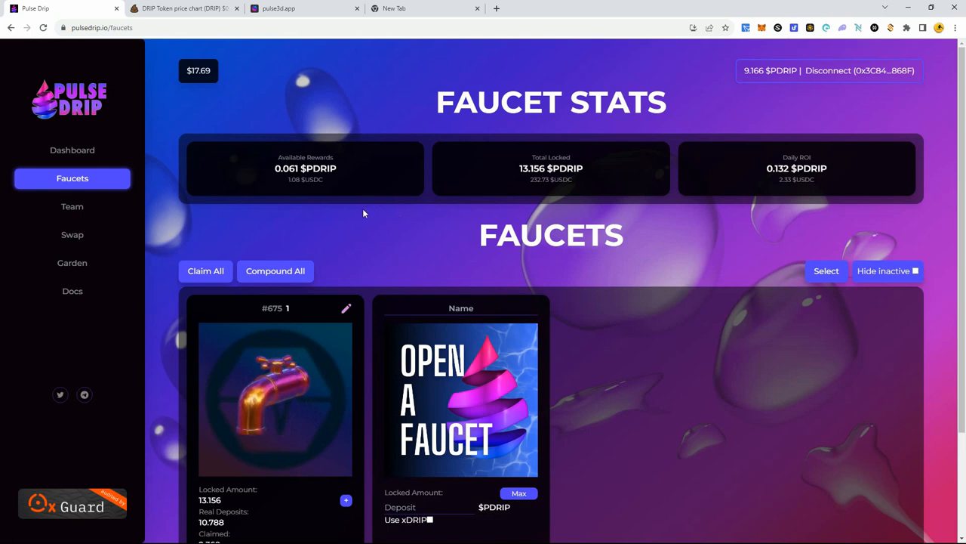
scroll(365, 207, down, 1)
scroll(365, 207, down, 1)
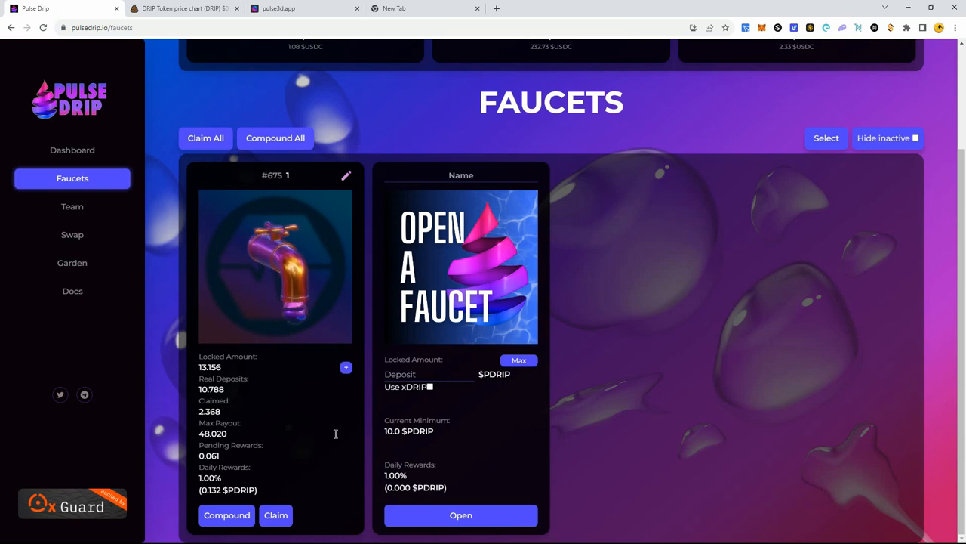
scroll(375, 159, up, 2)
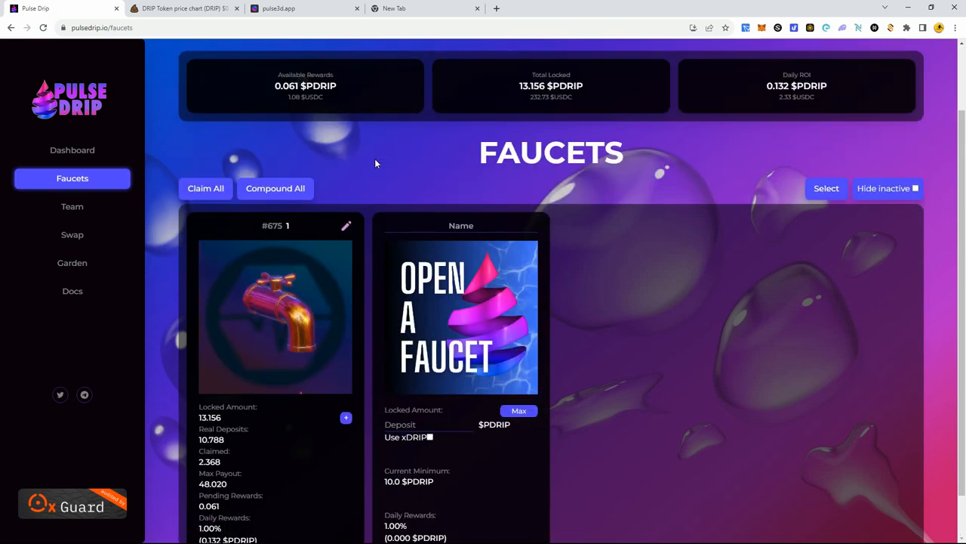
scroll(374, 159, up, 2)
scroll(374, 158, up, 2)
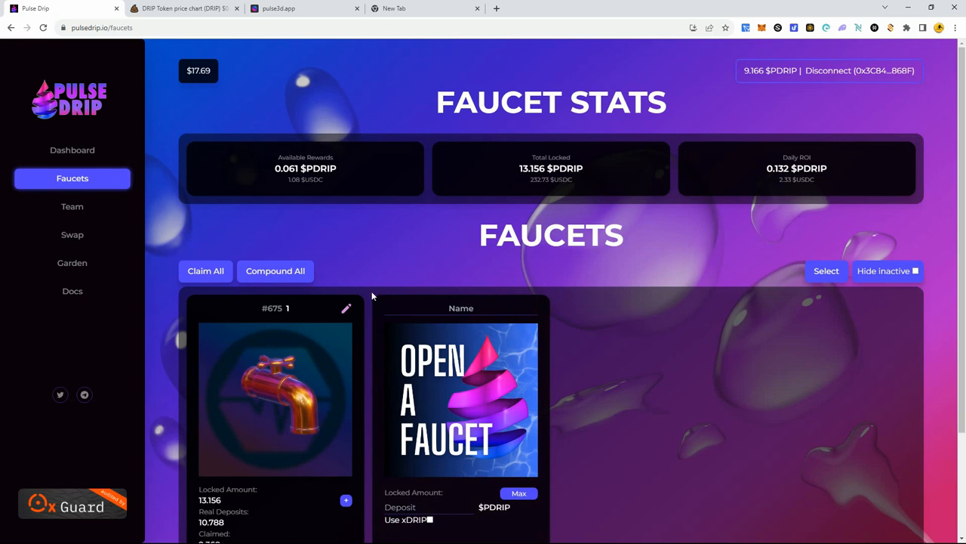
scroll(371, 291, down, 1)
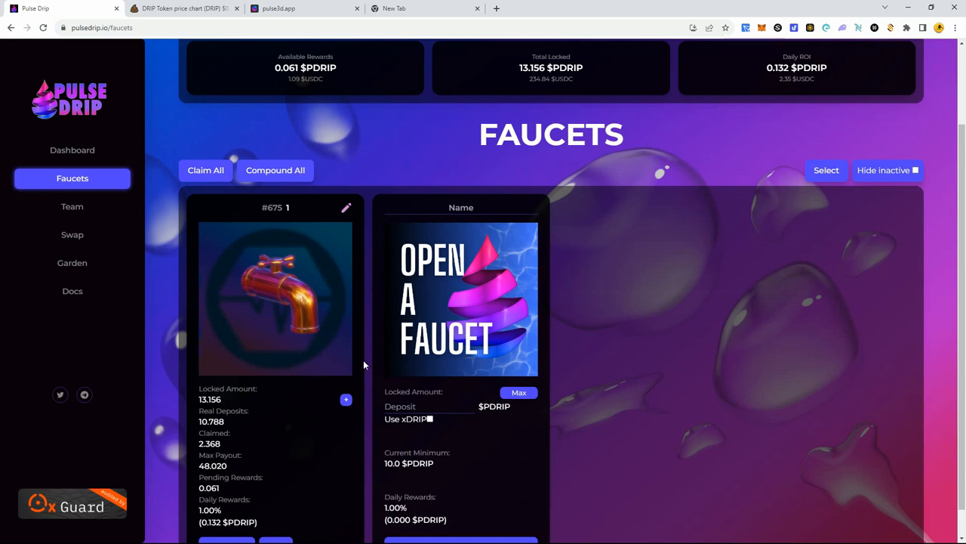
scroll(383, 243, up, 1)
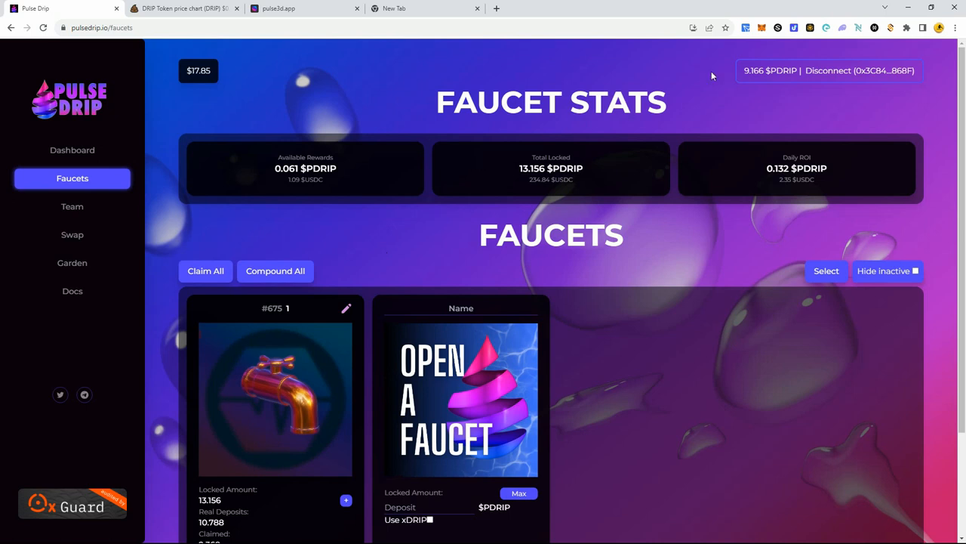
scroll(343, 222, down, 1)
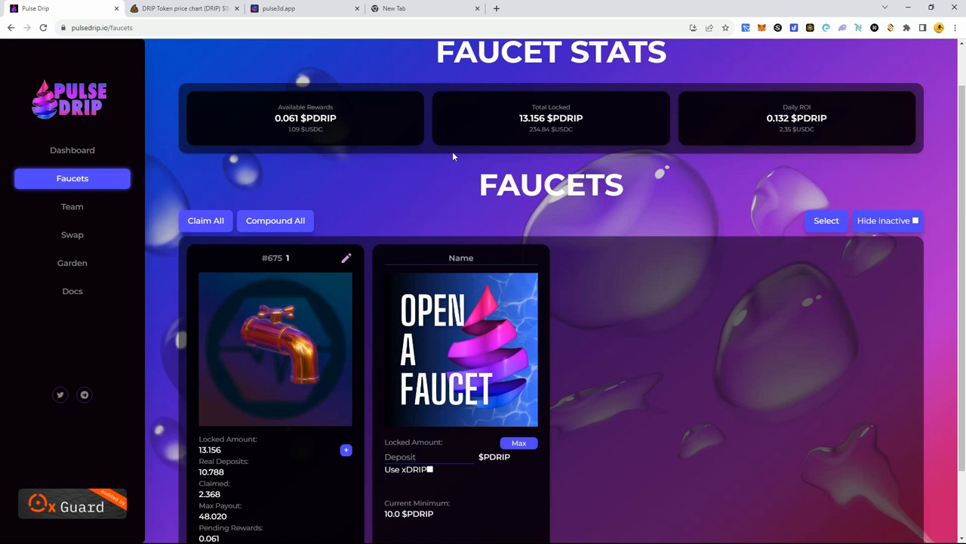
Switch to the calculator and set D3's starting amount to 13.156 pDrip
key(alt+Tab)
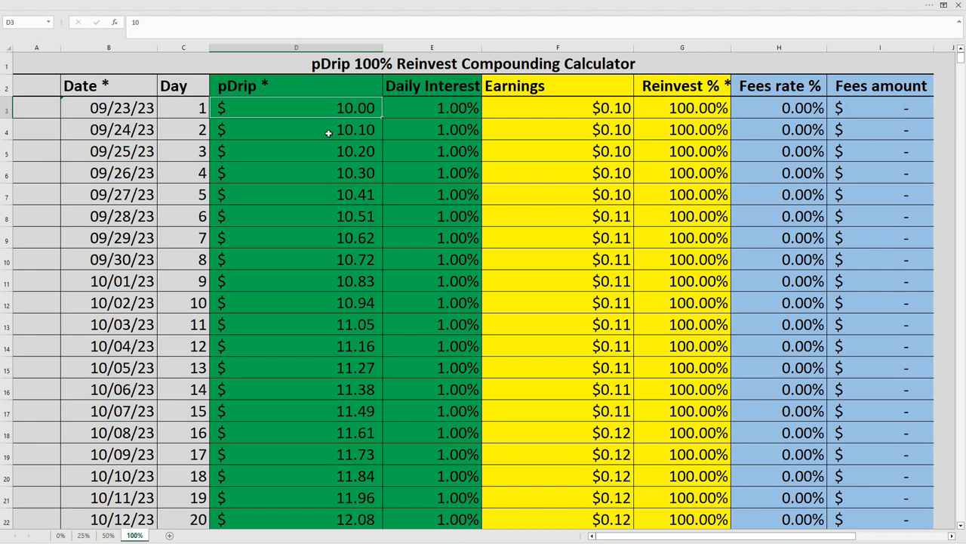
double_click(348, 112)
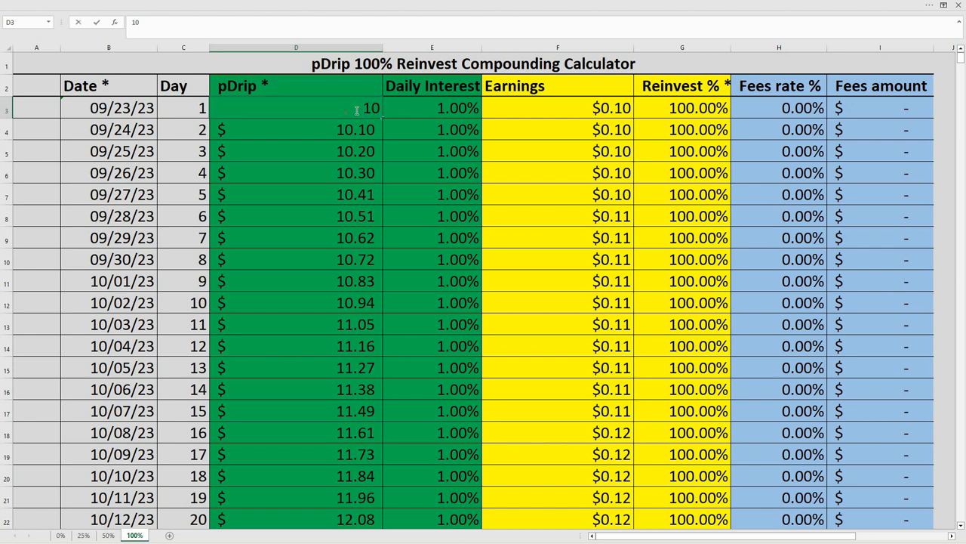
double_click(353, 111)
text(13.156)
key(Return)
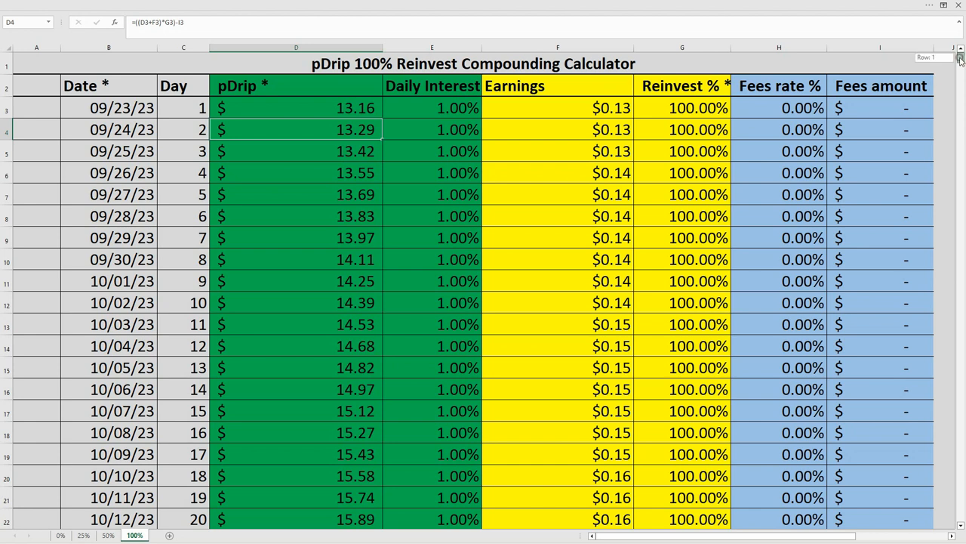
drag(960, 59, 961, 231)
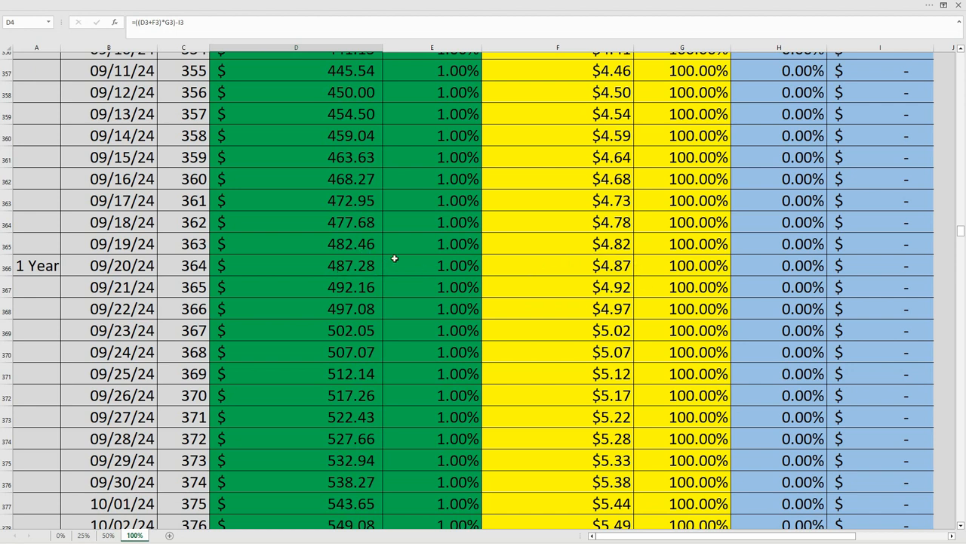
drag(960, 229, 960, 405)
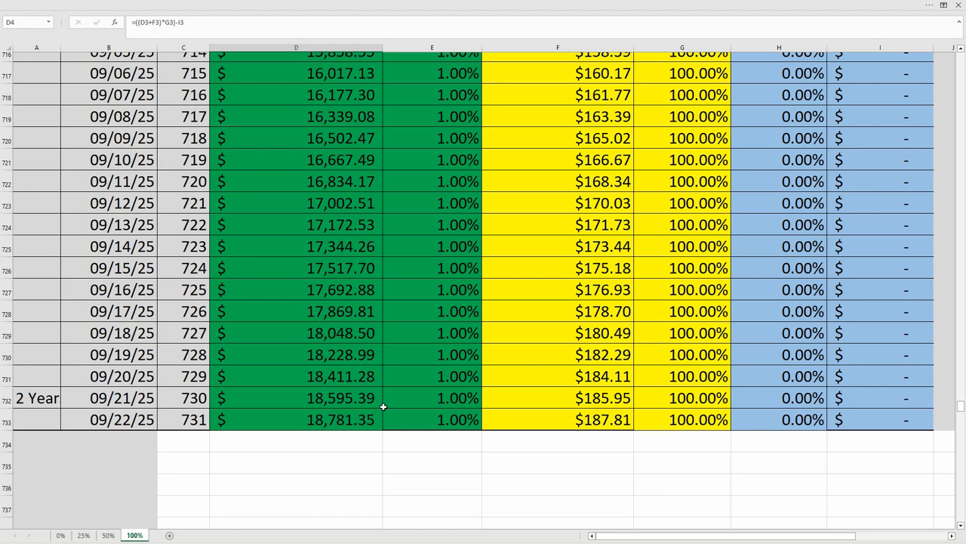
drag(961, 406, 961, 231)
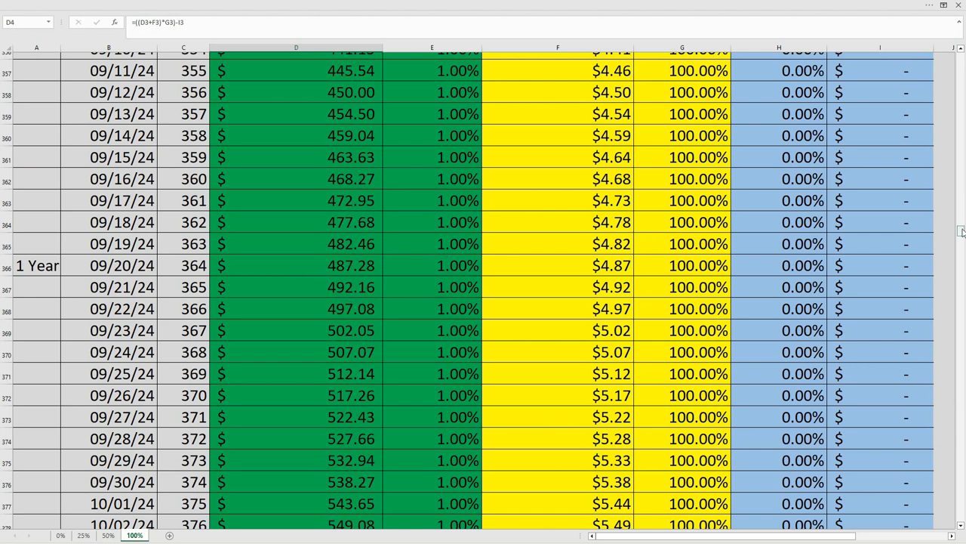
drag(960, 231, 960, 51)
Select the starting pDrip amount in D3 at the top of the calculator
click(348, 111)
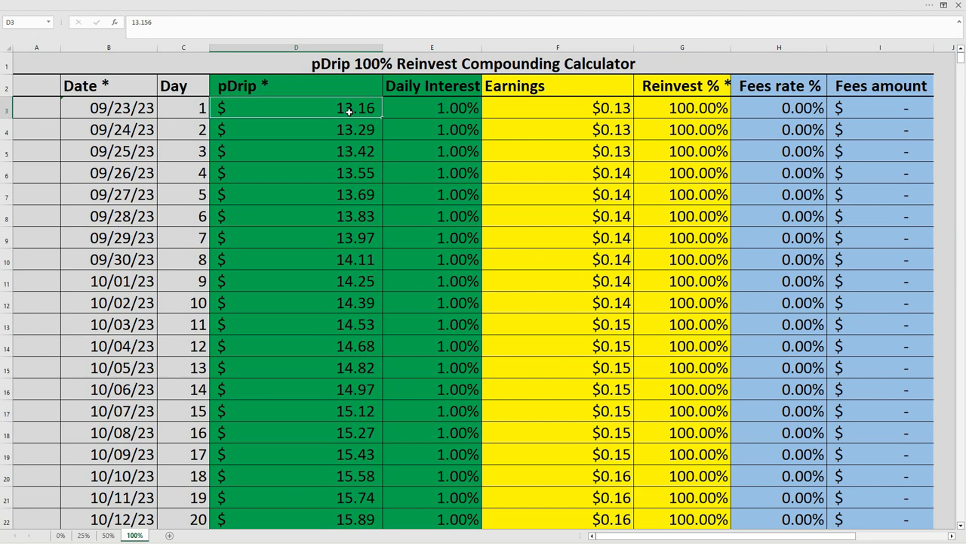
Set the day 1 starting amount in D3 to 570 pDrip, recalculating the projection
double_click(350, 111)
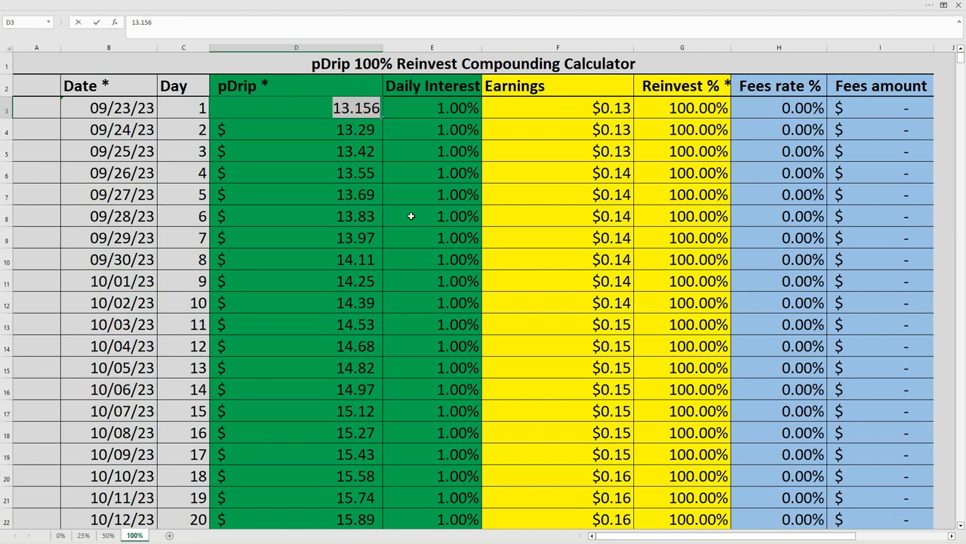
text(570)
key(Return)
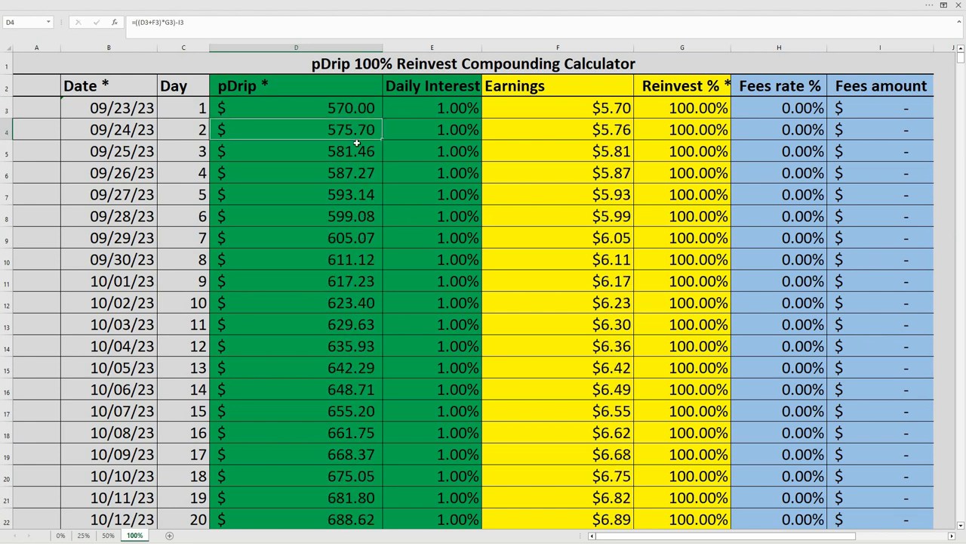
click(340, 107)
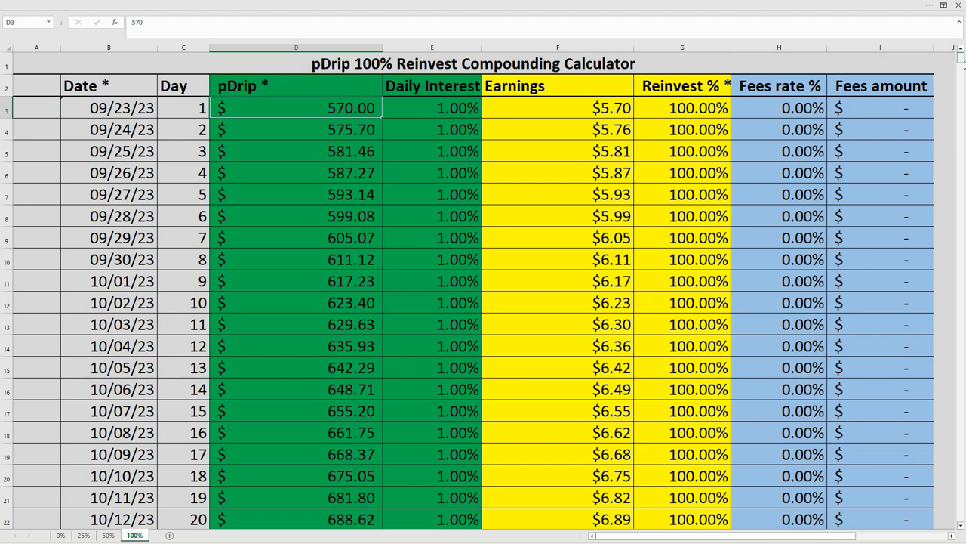
drag(962, 60, 959, 171)
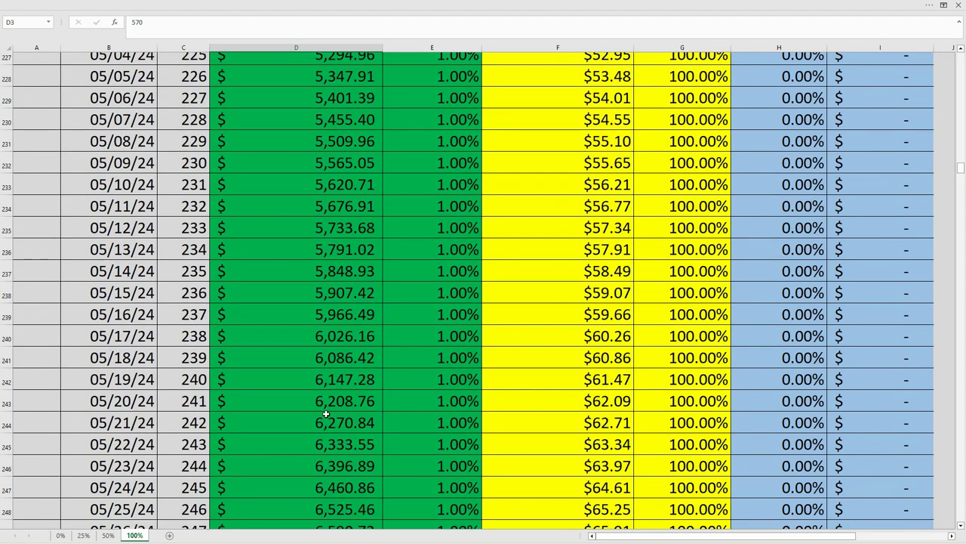
Select cell D242 to inspect the formula behind the day 240 amount
click(325, 381)
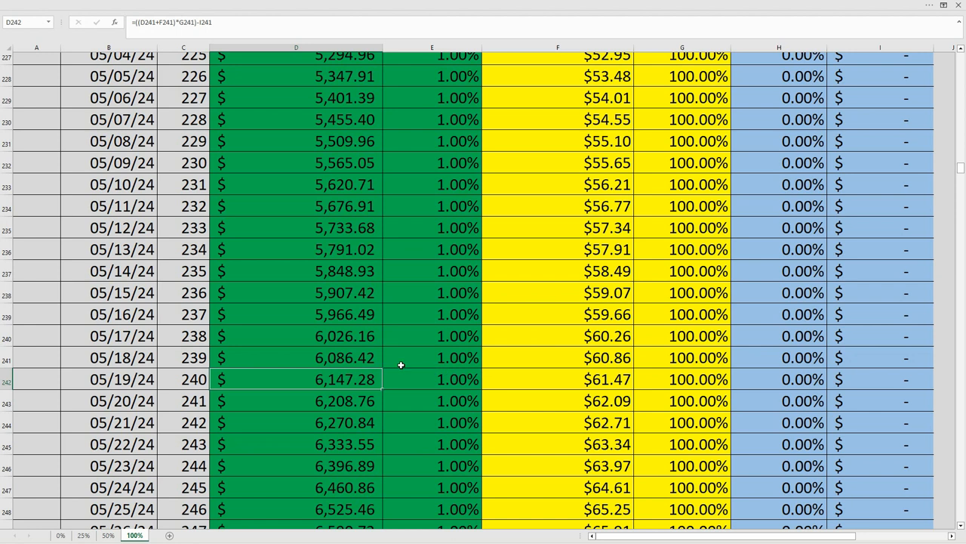
scroll(400, 364, down, 7)
scroll(400, 365, down, 3)
scroll(400, 364, down, 9)
scroll(400, 365, down, 7)
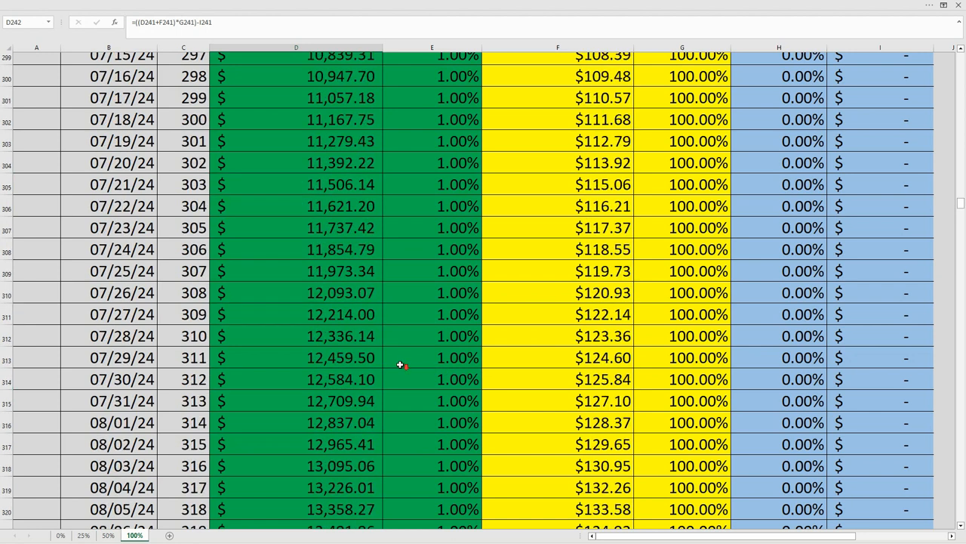
scroll(400, 365, down, 5)
scroll(400, 365, down, 4)
scroll(401, 364, down, 4)
scroll(400, 365, down, 7)
scroll(400, 365, up, 2)
scroll(401, 364, up, 1)
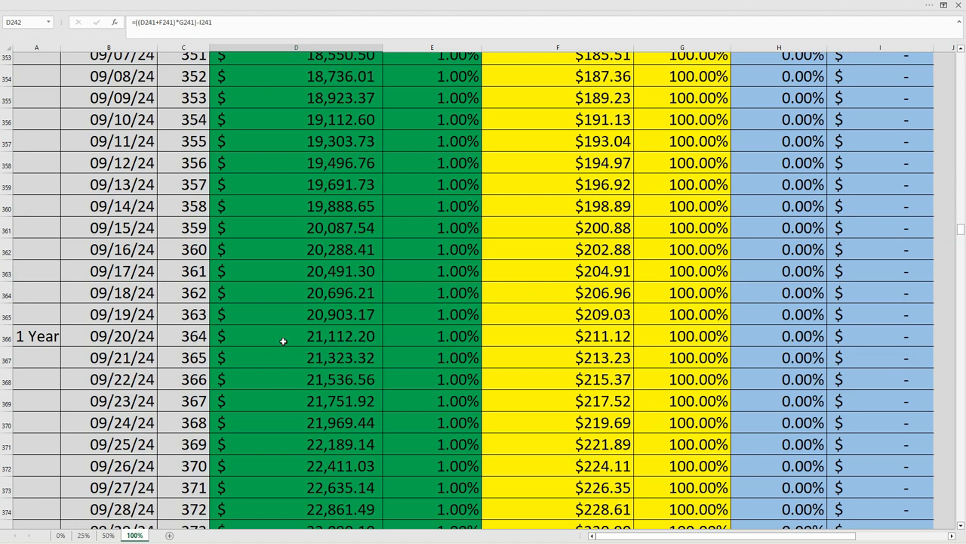
Select D366 to read the one-year balance of 21,112.20 pDrip
click(283, 341)
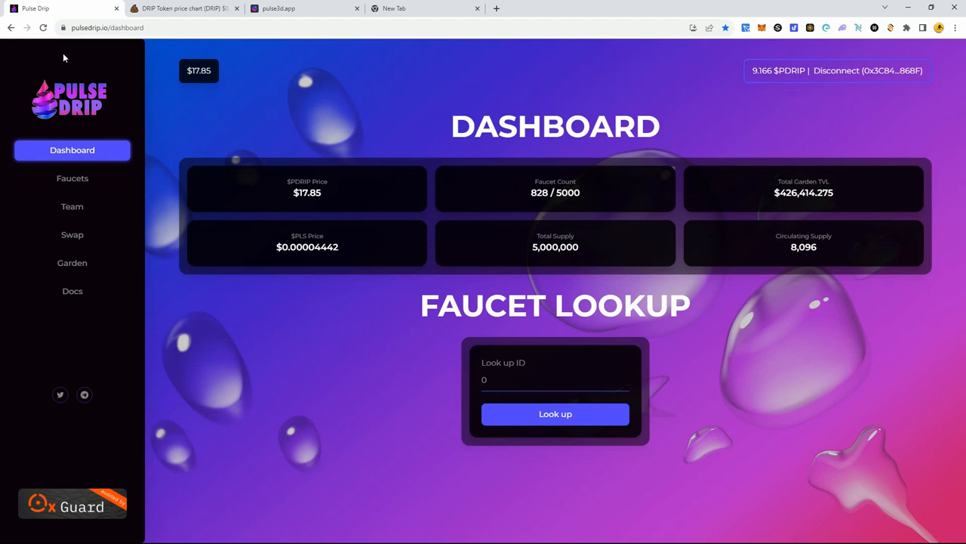
Go to the Swap page for exchanging PLS and PDRIP
click(72, 234)
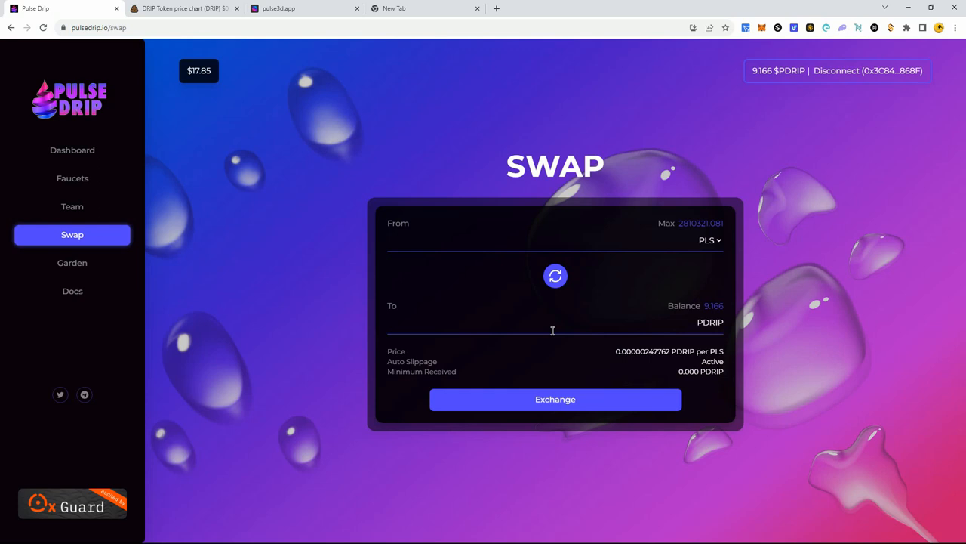
Enter 2.2 PDRIP to receive (trying 12.2, then back to 2.2), auto-filling about 887,948.9 PLS
click(553, 330)
text(2.2)
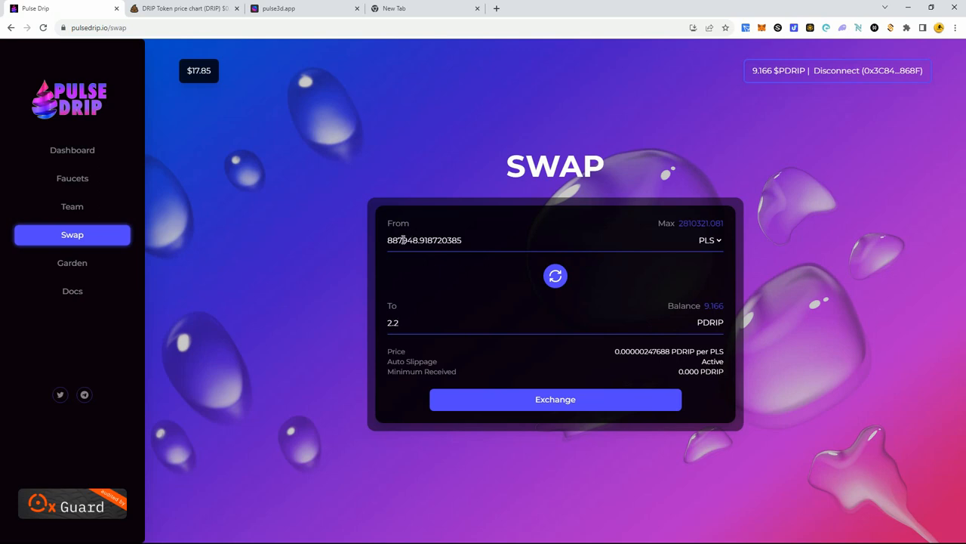
drag(405, 240, 389, 239)
click(474, 240)
drag(410, 321, 345, 327)
text(12)
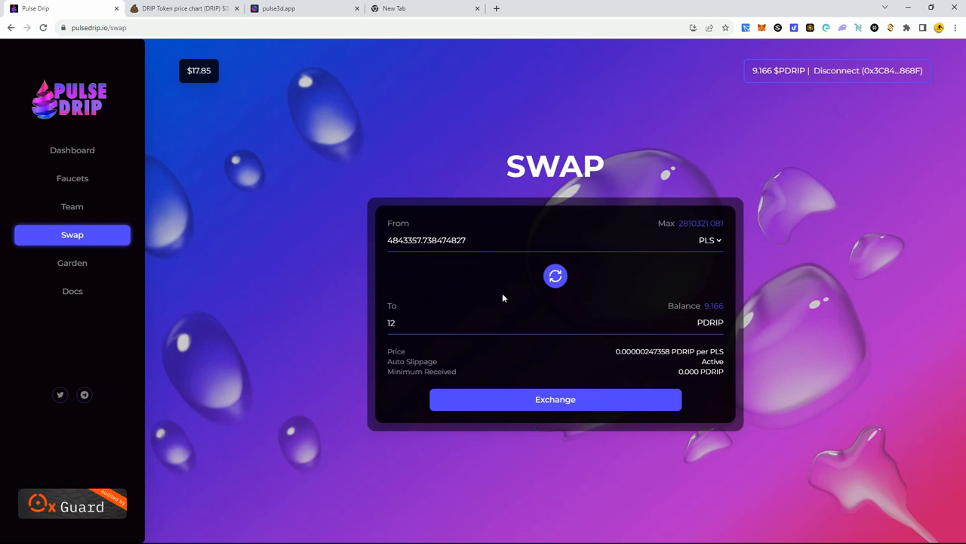
text(.2)
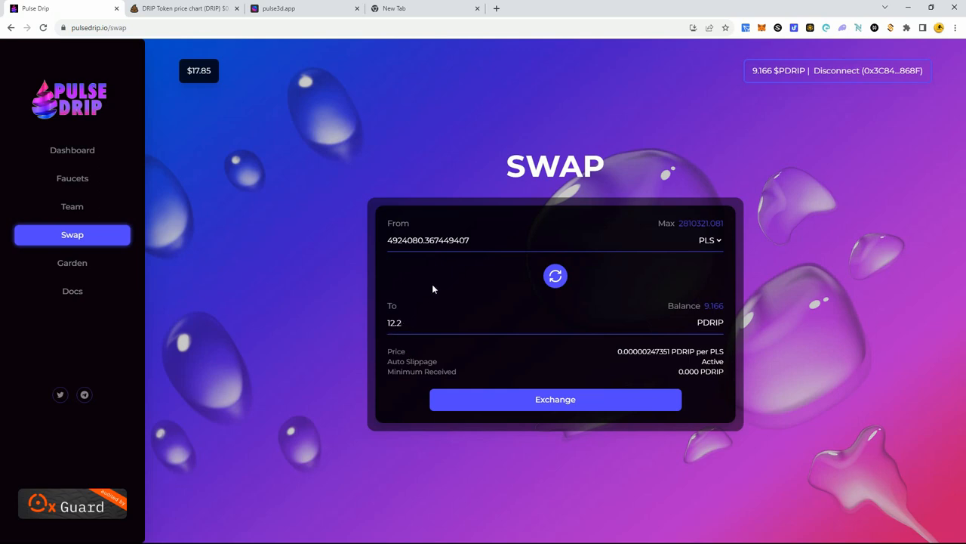
double_click(409, 322)
text(2.2)
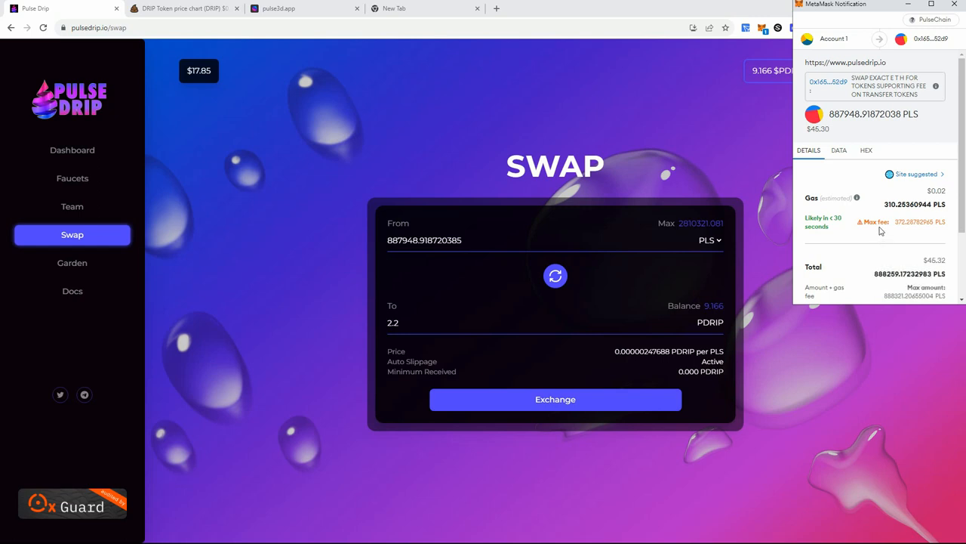
scroll(881, 222, down, 3)
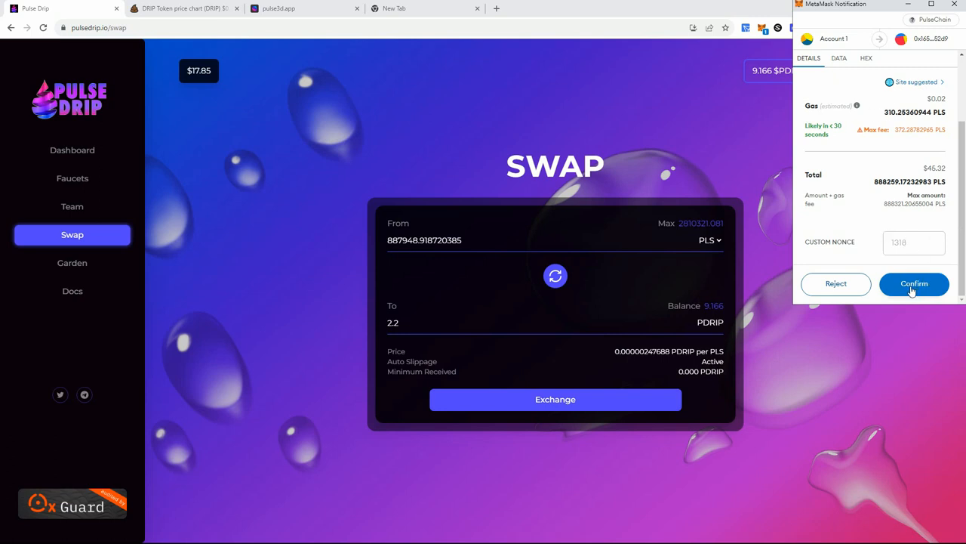
Confirm the swap transaction in MetaMask, raising the PDRIP balance to 11.144
click(912, 289)
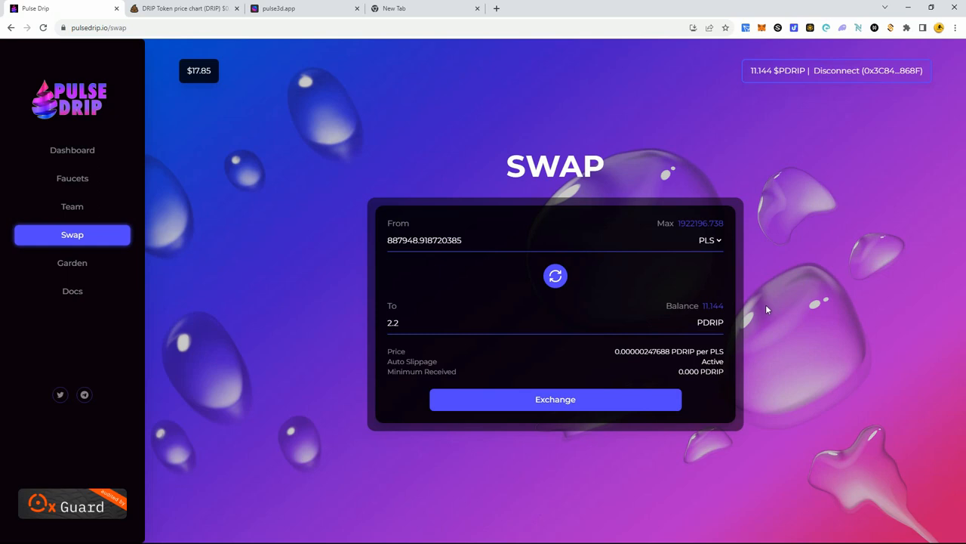
On the Faucets page, max the new faucet's deposit to the full 11.134 PDRIP balance
click(70, 178)
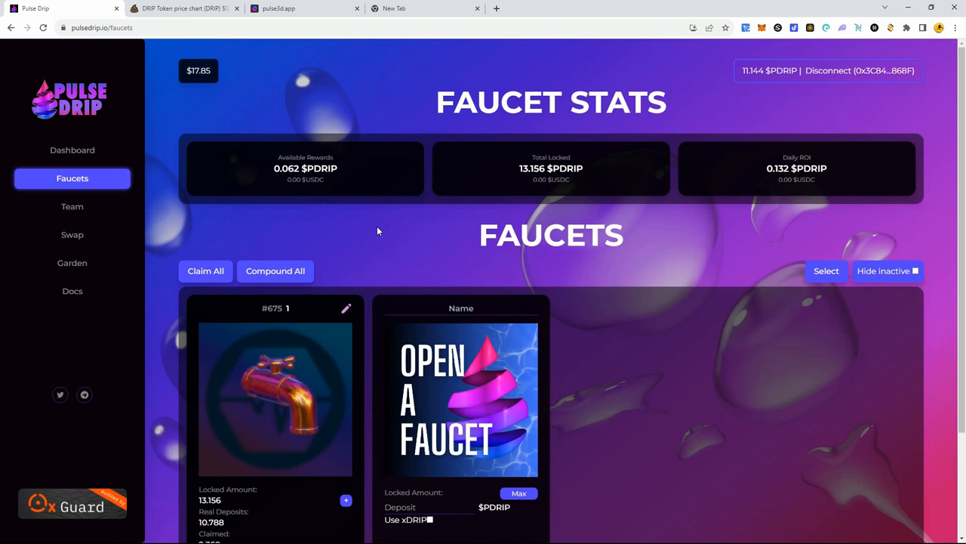
scroll(348, 235, down, 1)
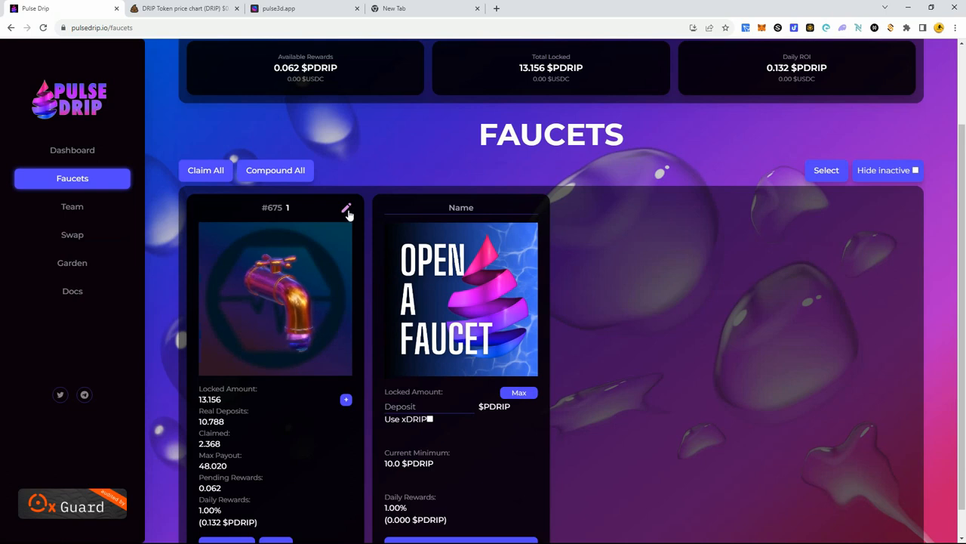
scroll(323, 252, down, 1)
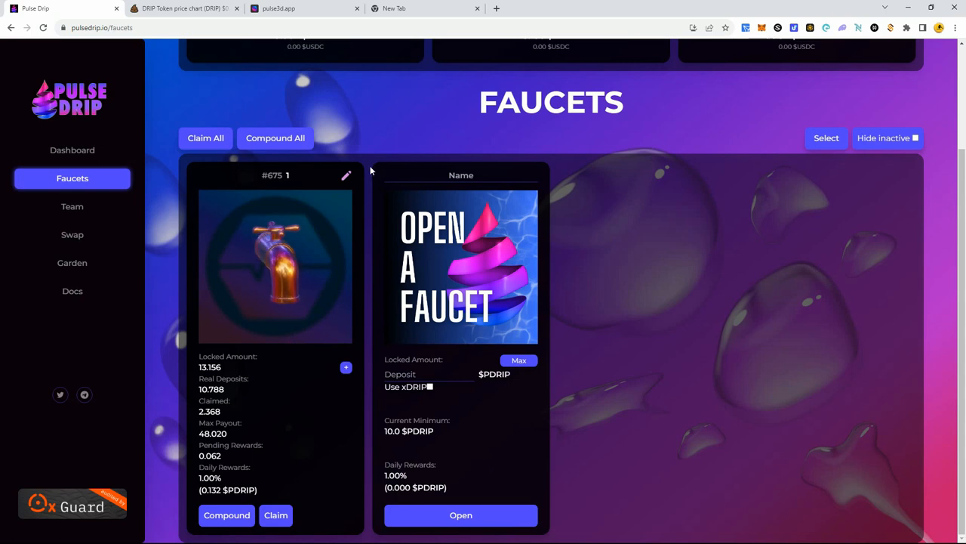
scroll(370, 170, up, 3)
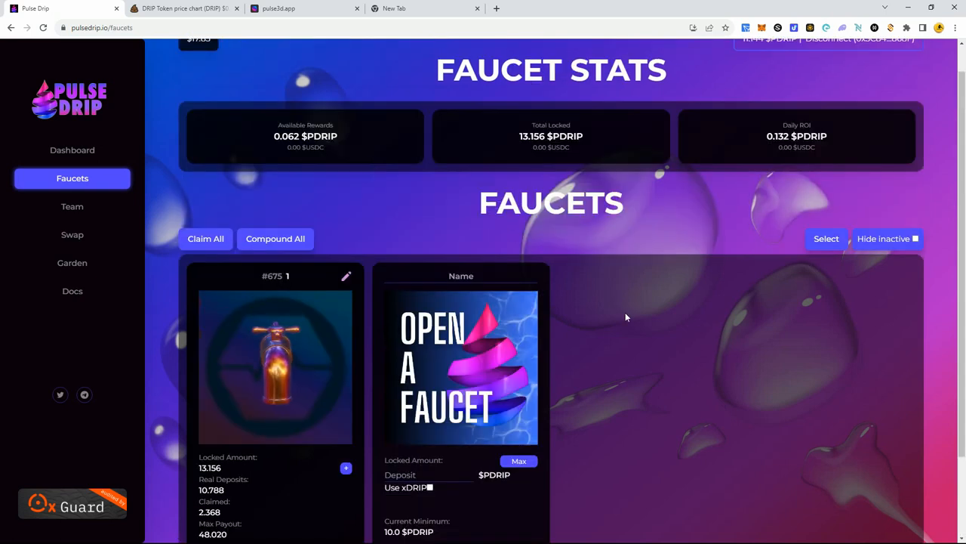
scroll(629, 290, down, 2)
scroll(625, 312, down, 1)
scroll(599, 326, up, 3)
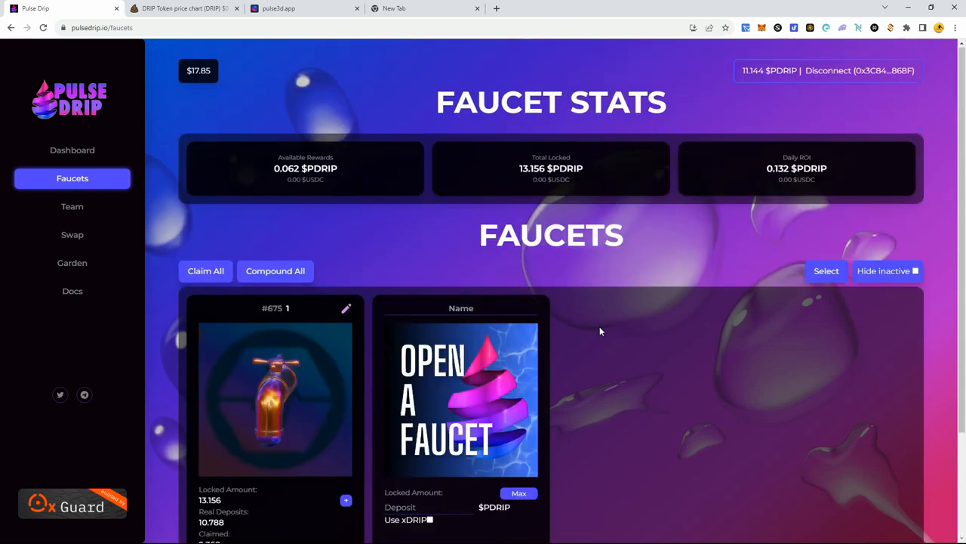
scroll(490, 377, down, 3)
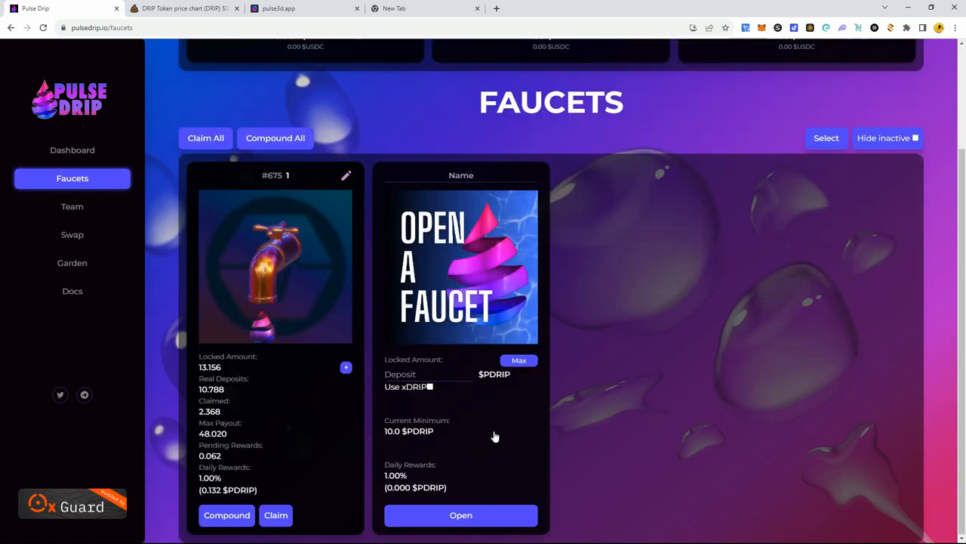
click(518, 360)
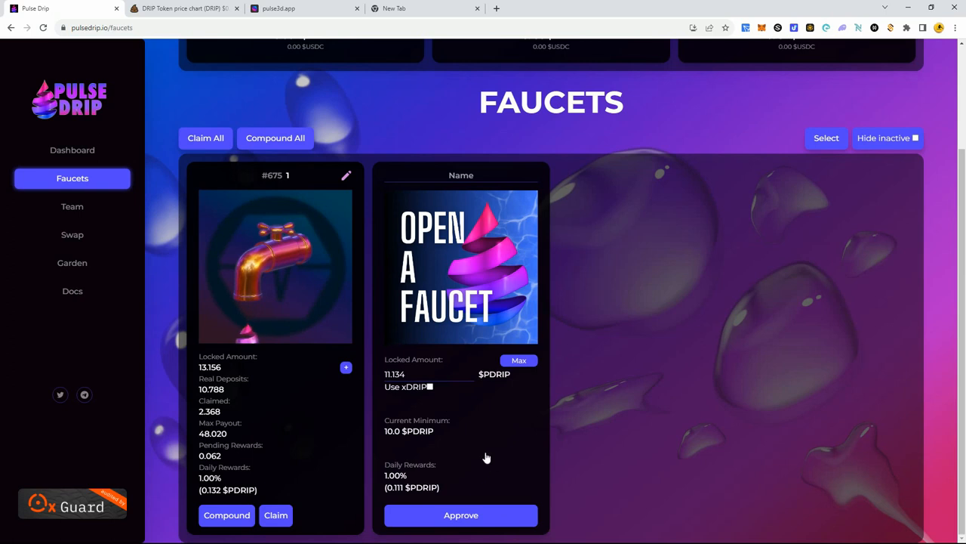
Approve the PDRIP spending cap in MetaMask so the 11.134 PDRIP faucet can be opened
click(460, 515)
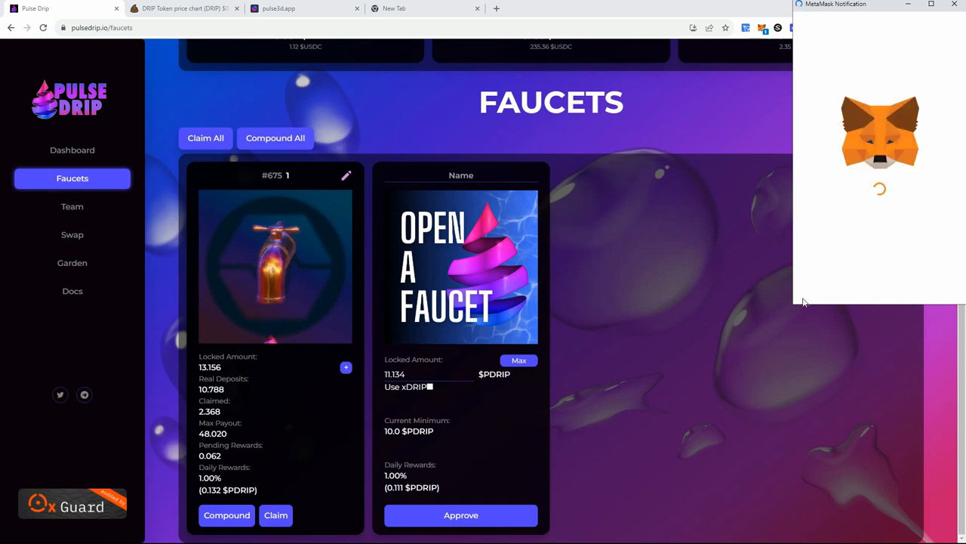
click(922, 201)
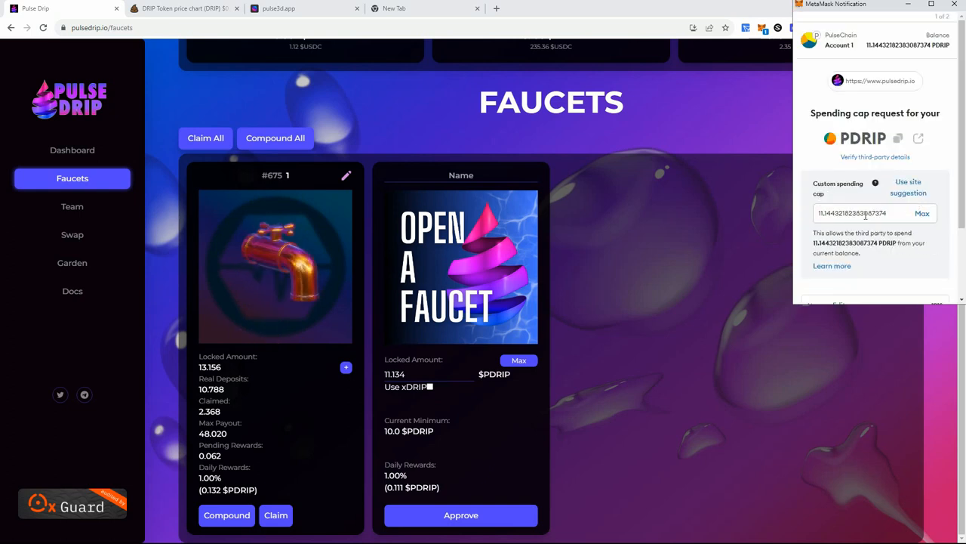
scroll(866, 192, down, 3)
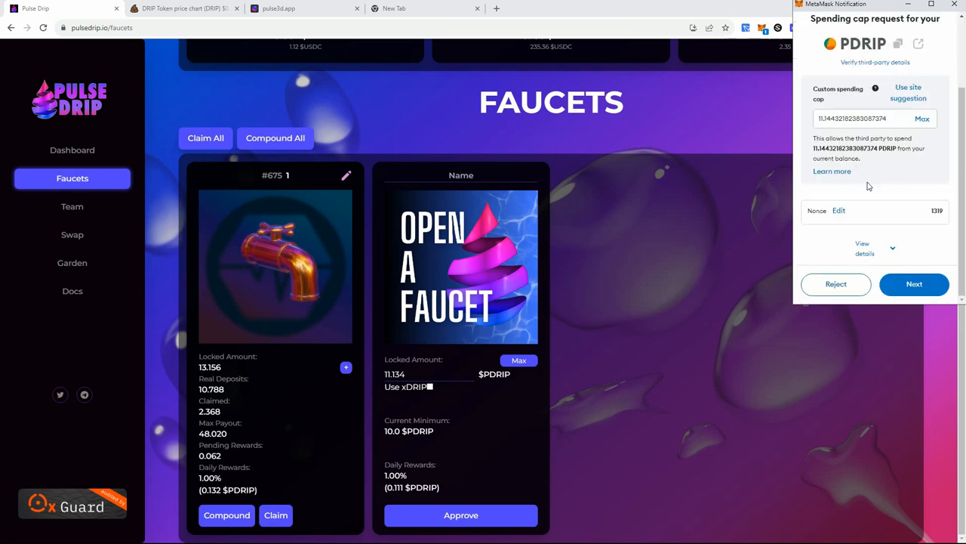
click(914, 284)
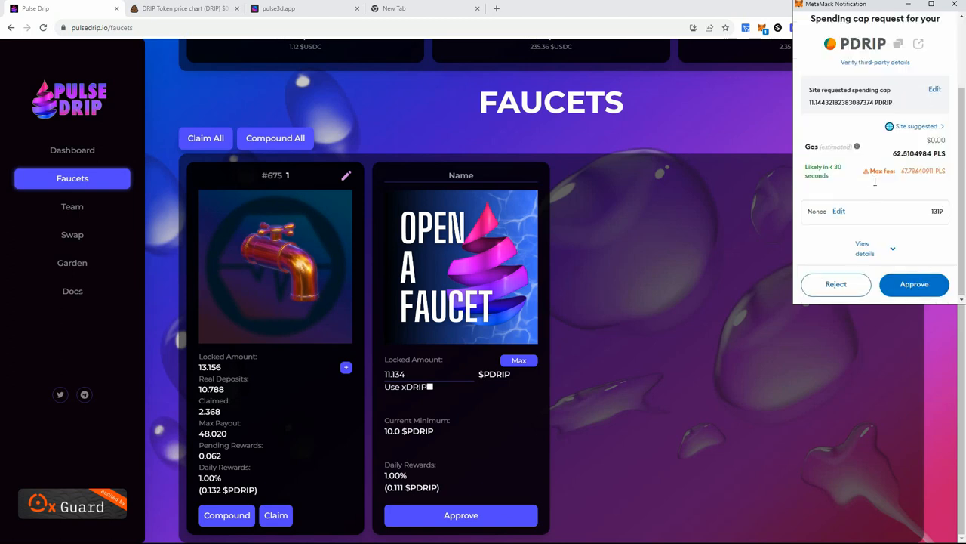
click(914, 284)
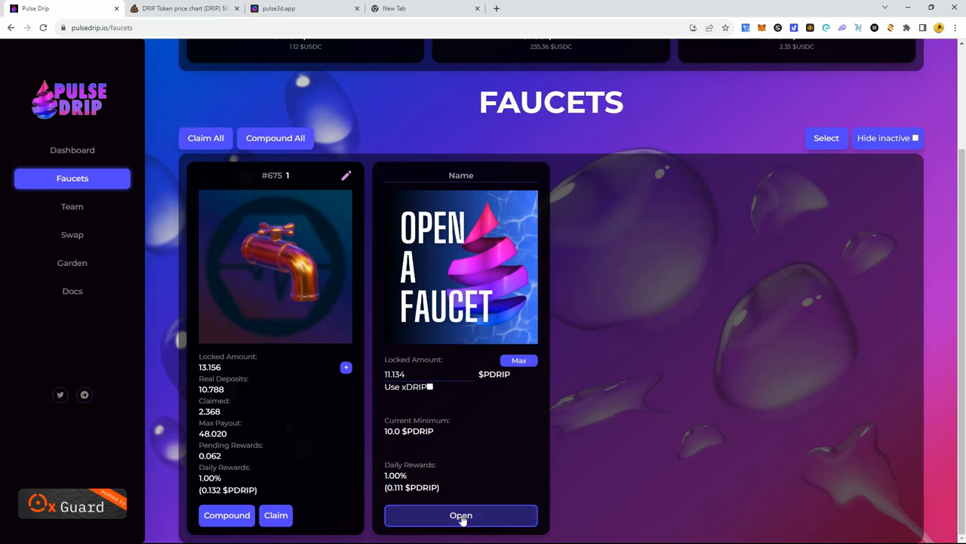
Open faucet #829 with the entered deposit and confirm the transaction, locking 10.021 PDRIP
click(463, 518)
scroll(911, 203, down, 1)
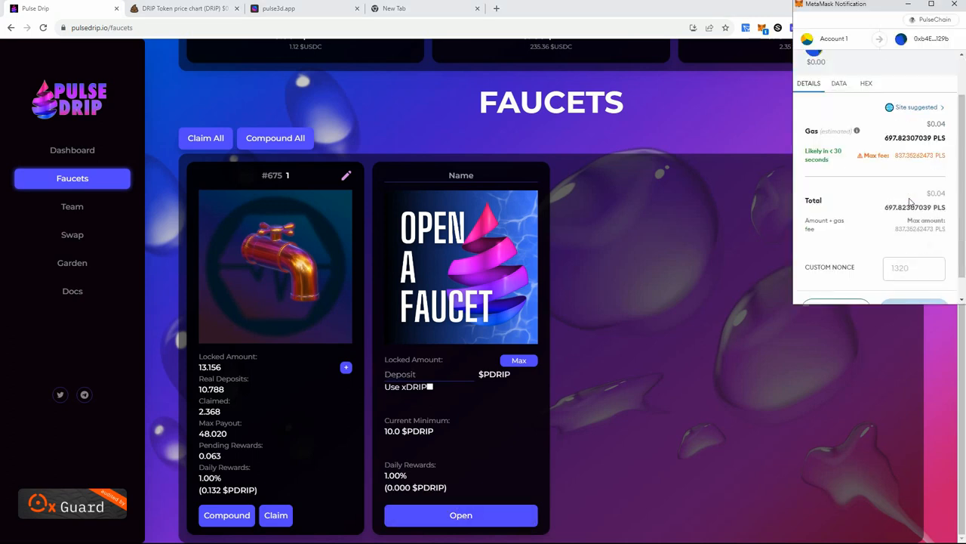
scroll(910, 201, down, 1)
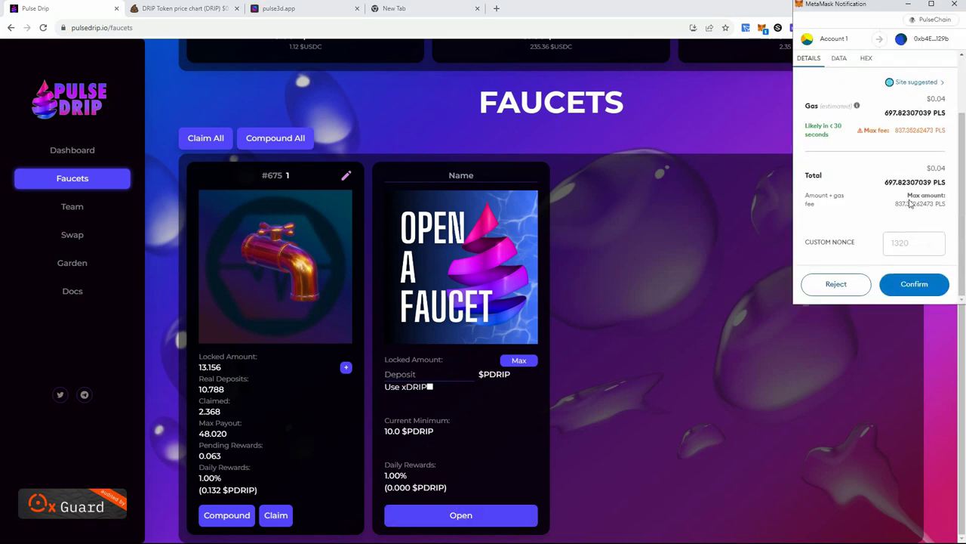
click(915, 284)
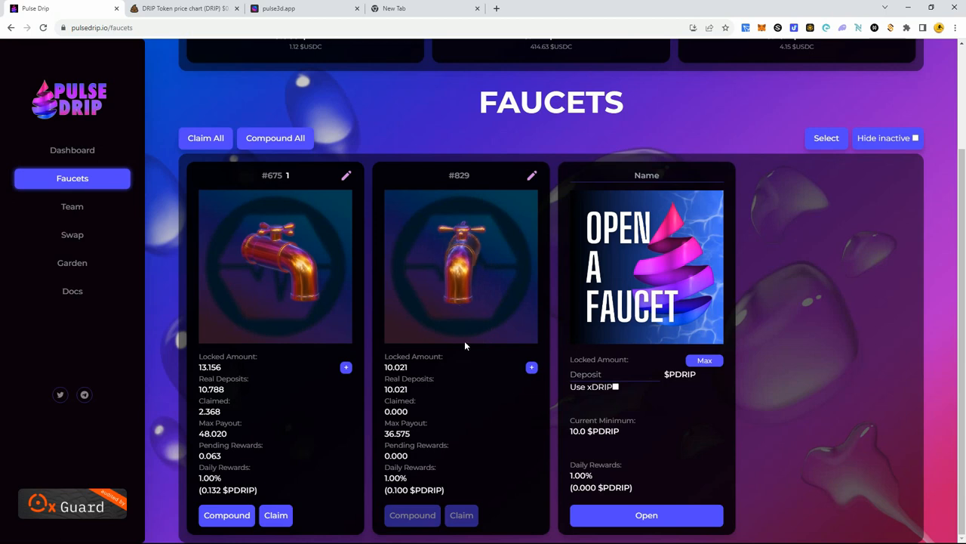
scroll(464, 341, up, 1)
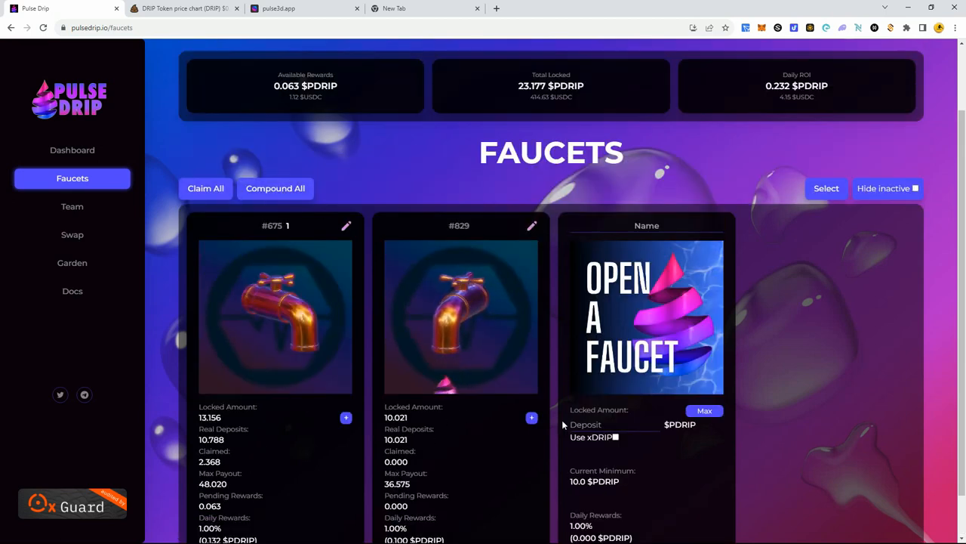
scroll(559, 418, down, 1)
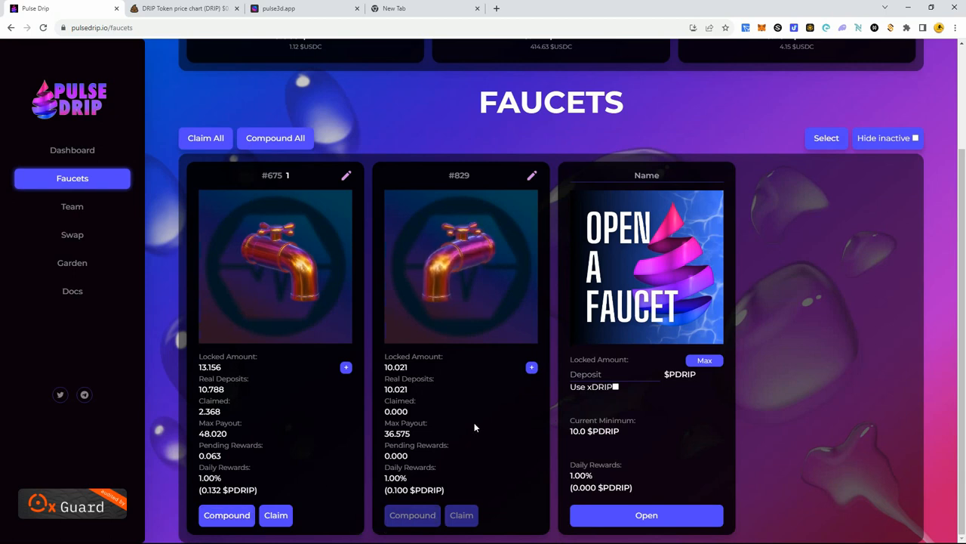
click(344, 368)
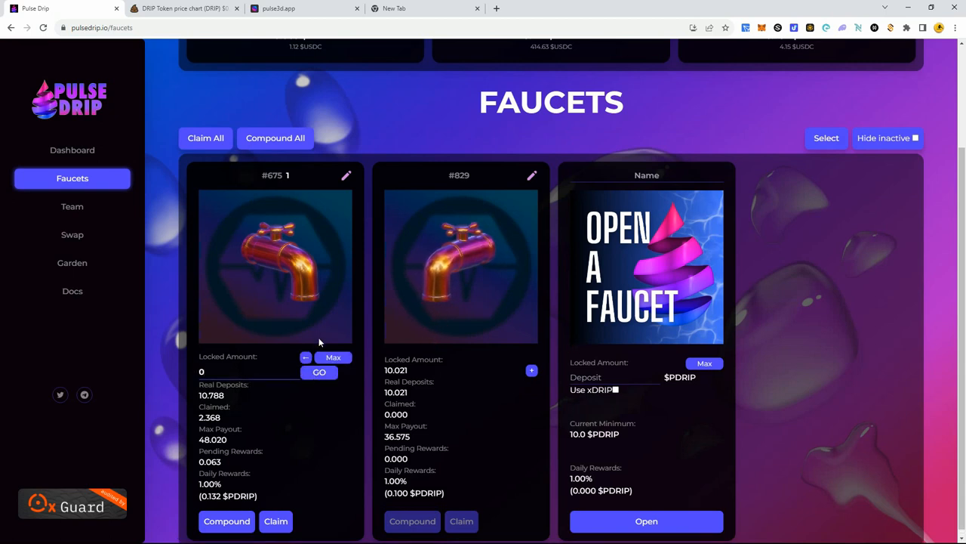
click(305, 357)
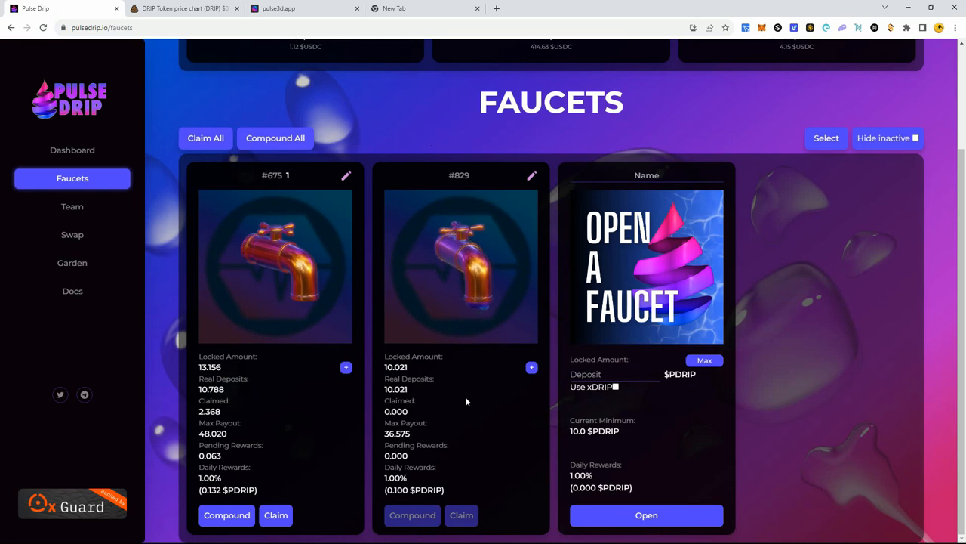
scroll(467, 394, up, 1)
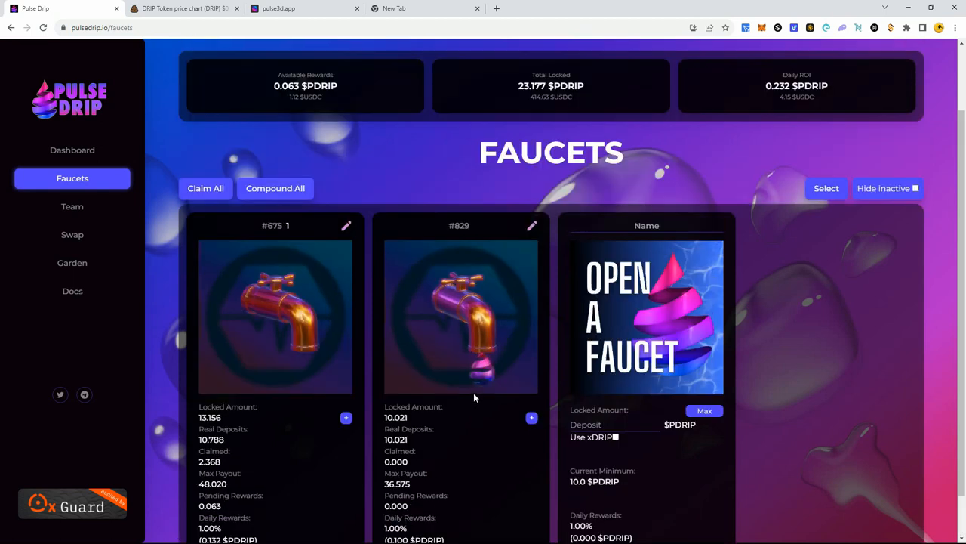
scroll(473, 392, down, 1)
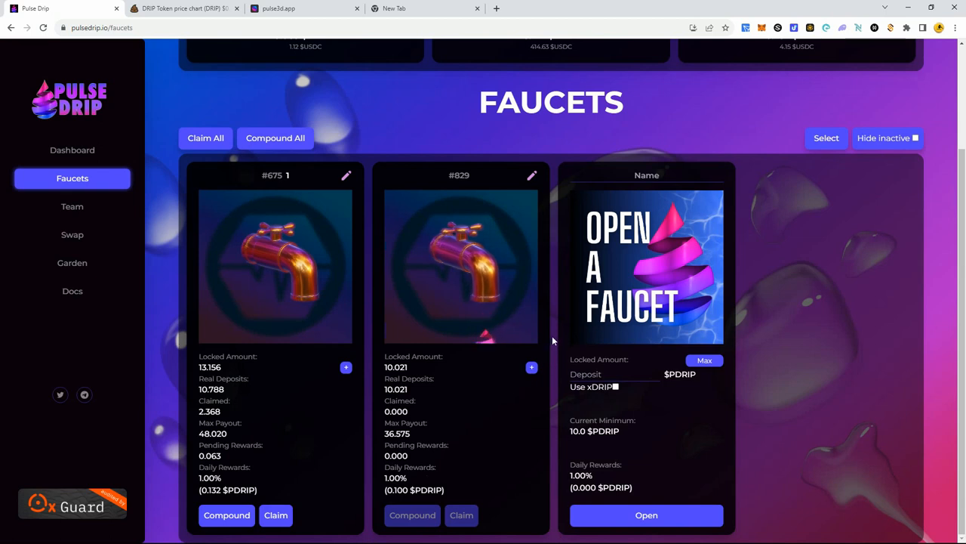
scroll(544, 338, up, 3)
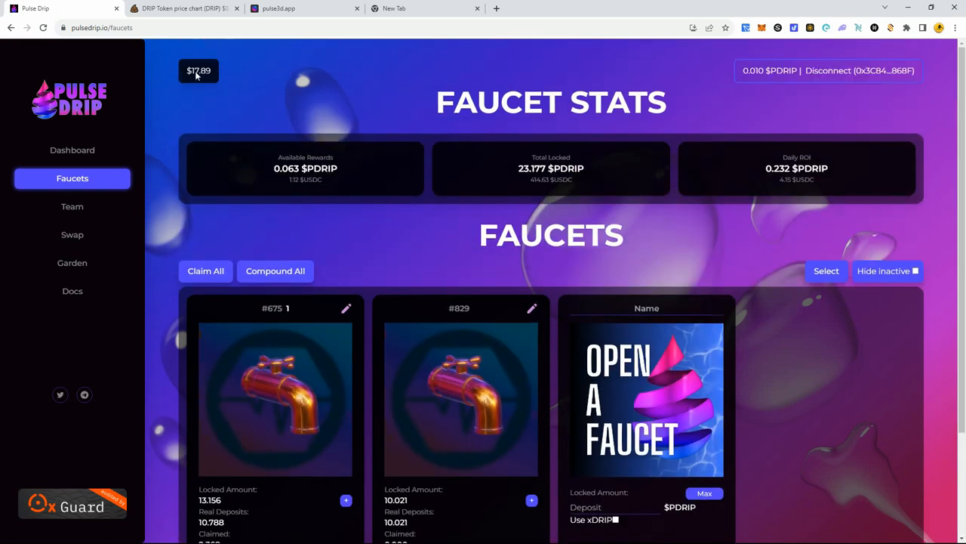
scroll(584, 219, down, 3)
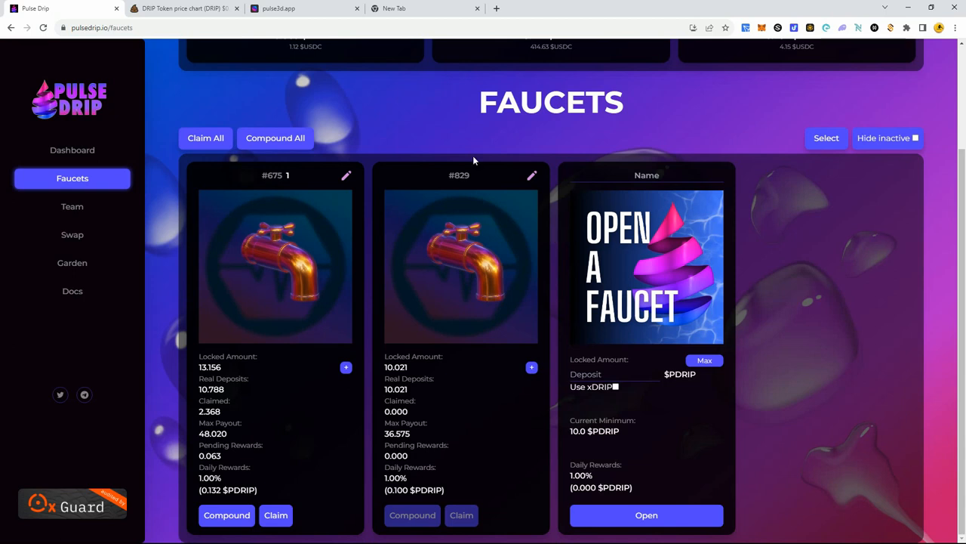
scroll(473, 155, up, 3)
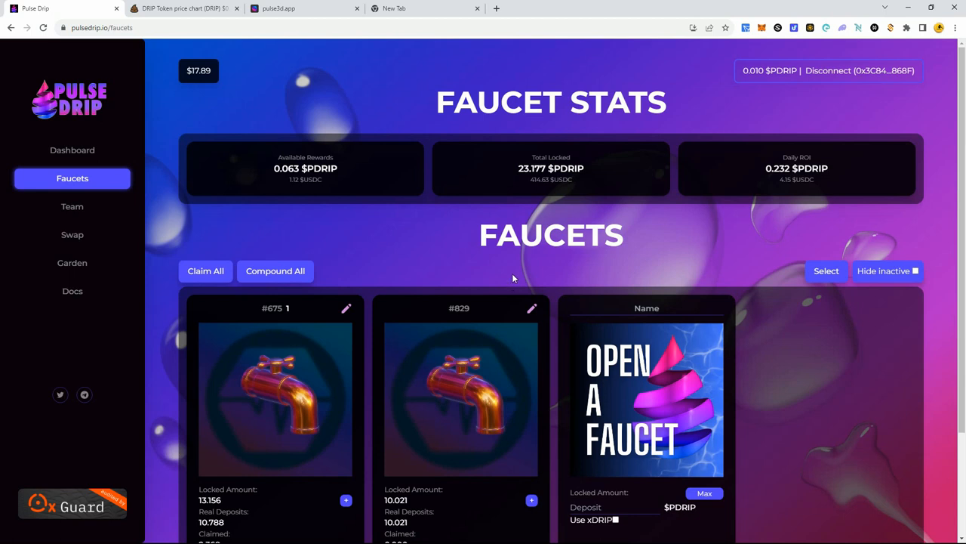
scroll(512, 273, down, 2)
scroll(539, 383, up, 1)
scroll(539, 382, down, 1)
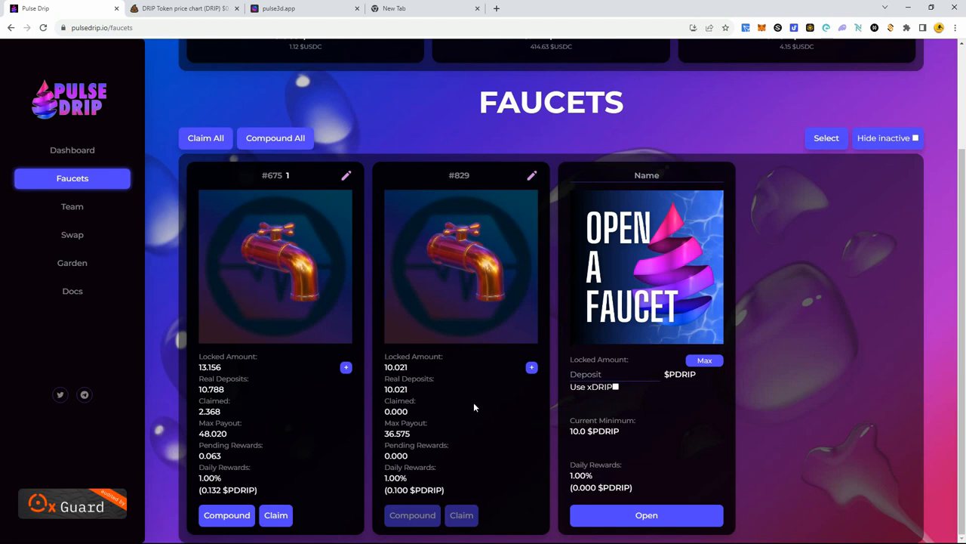
Review the DRIP/BUSD chart full screen, panning from the ~$160 peak to about $6.37
click(196, 7)
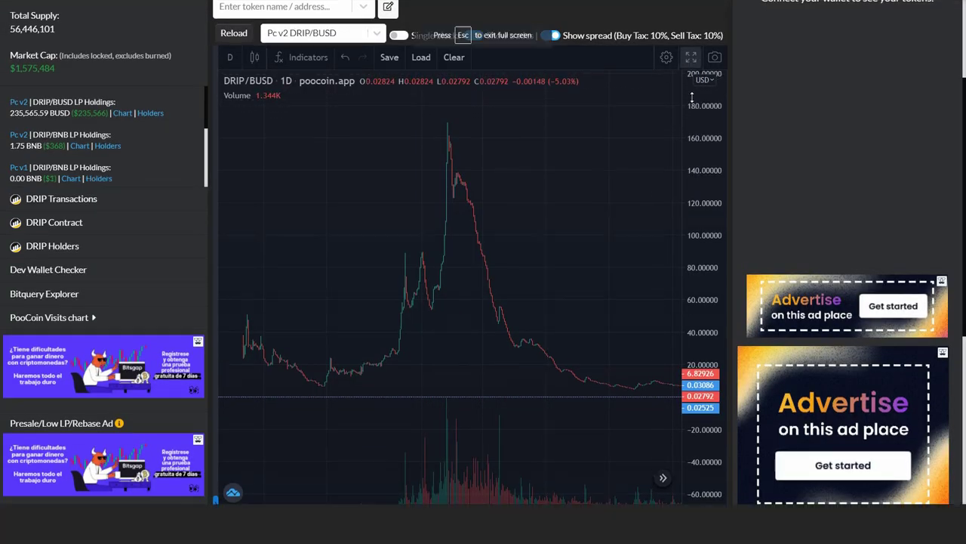
click(691, 96)
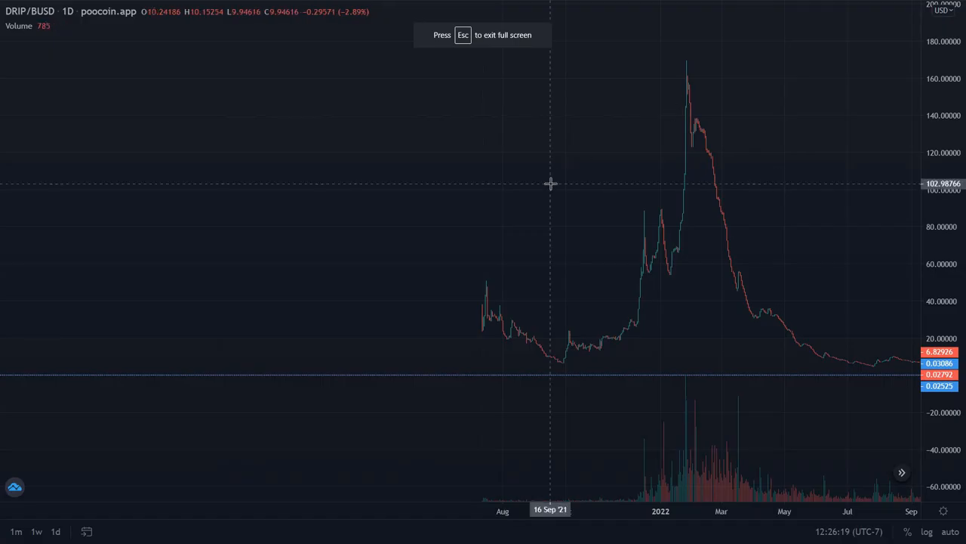
scroll(632, 207, up, 3)
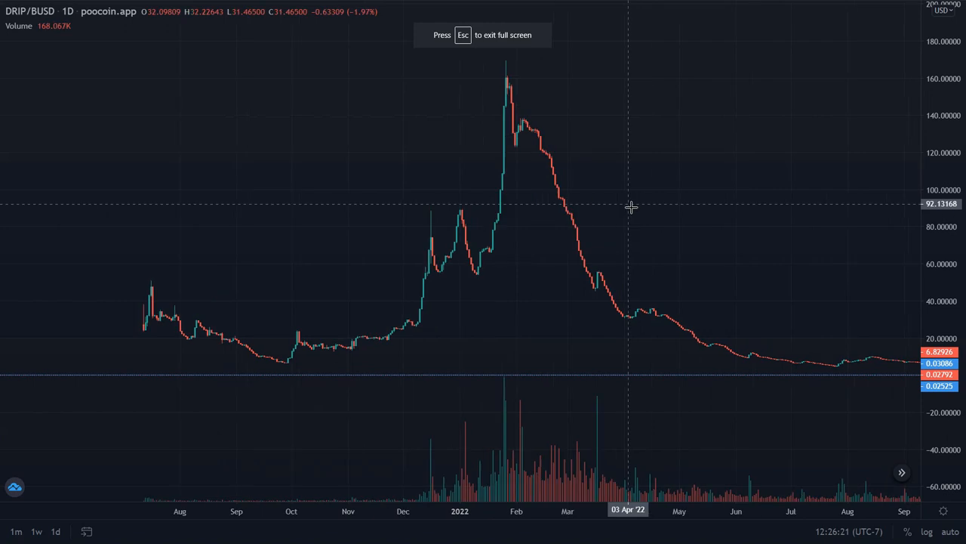
scroll(639, 169, up, 3)
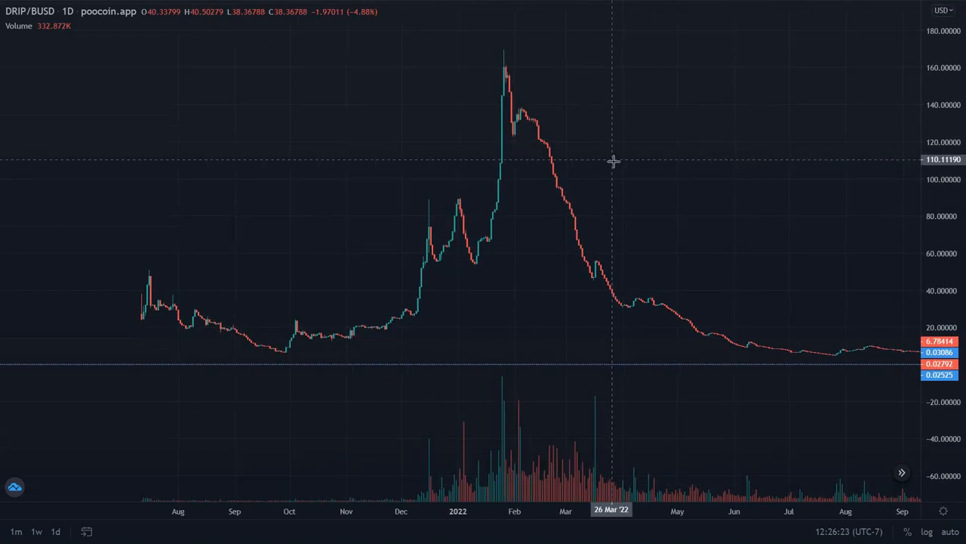
mouse_move(322, 220)
mouse_down()
mouse_move(343, 223)
mouse_move(276, 254)
mouse_up()
mouse_move(106, 317)
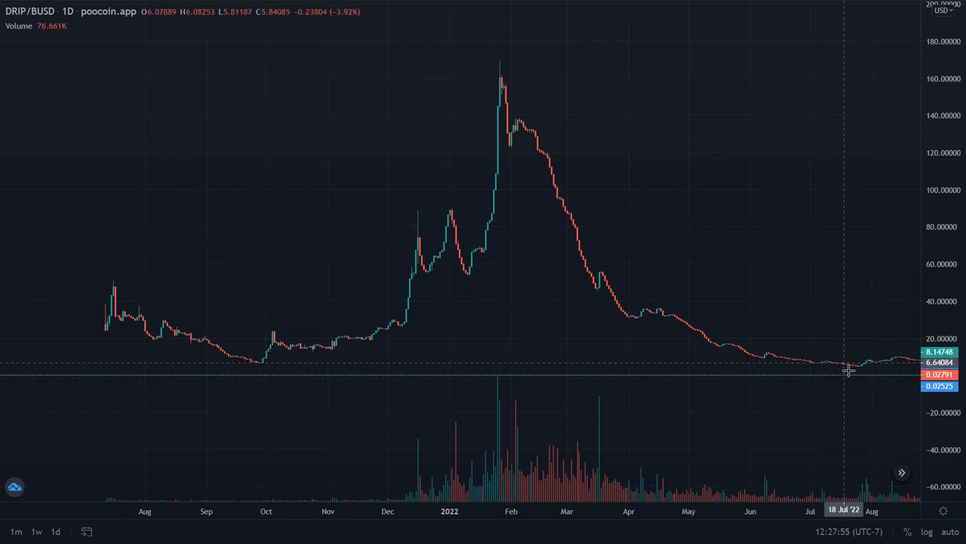
drag(882, 366, 816, 354)
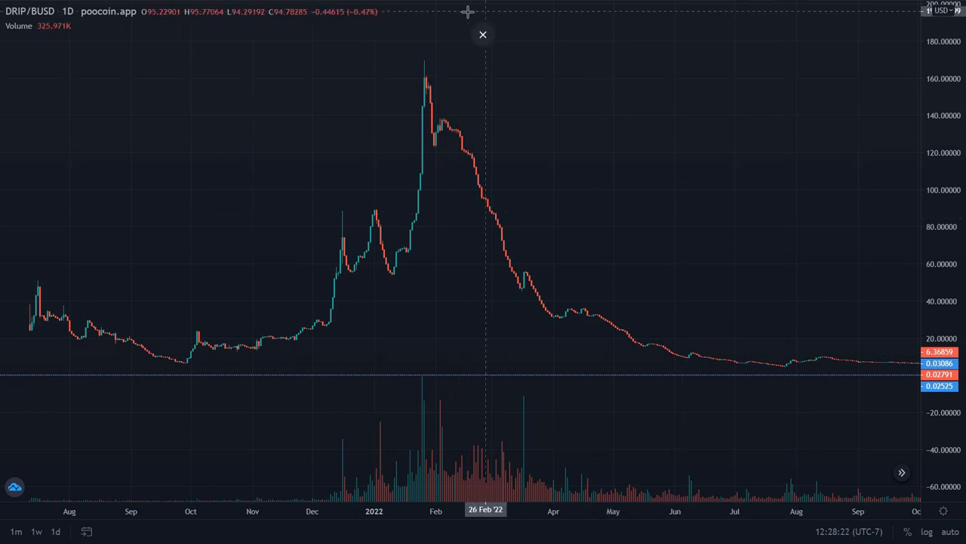
click(483, 34)
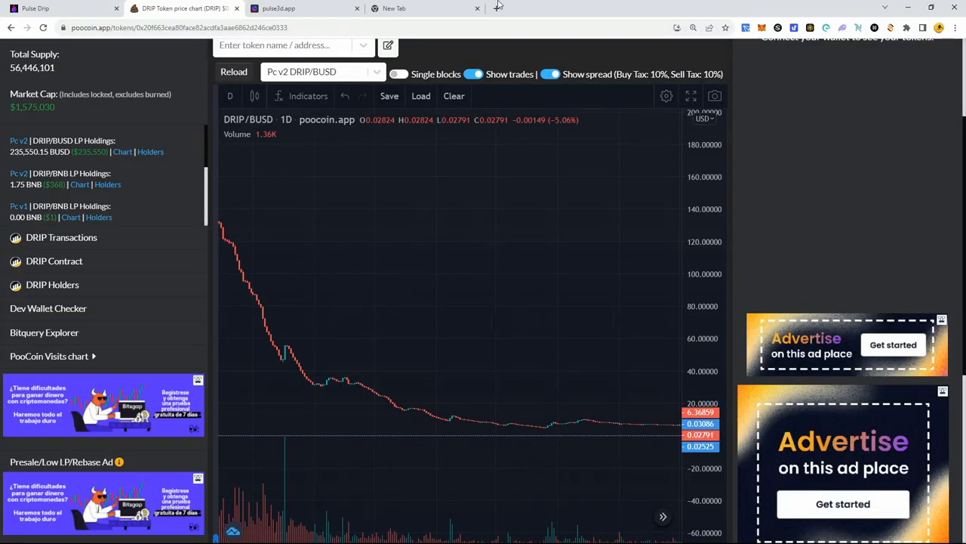
Switch back to the Pulse Drip faucets tab to review both faucets' figures
key(ctrl+shift+Tab)
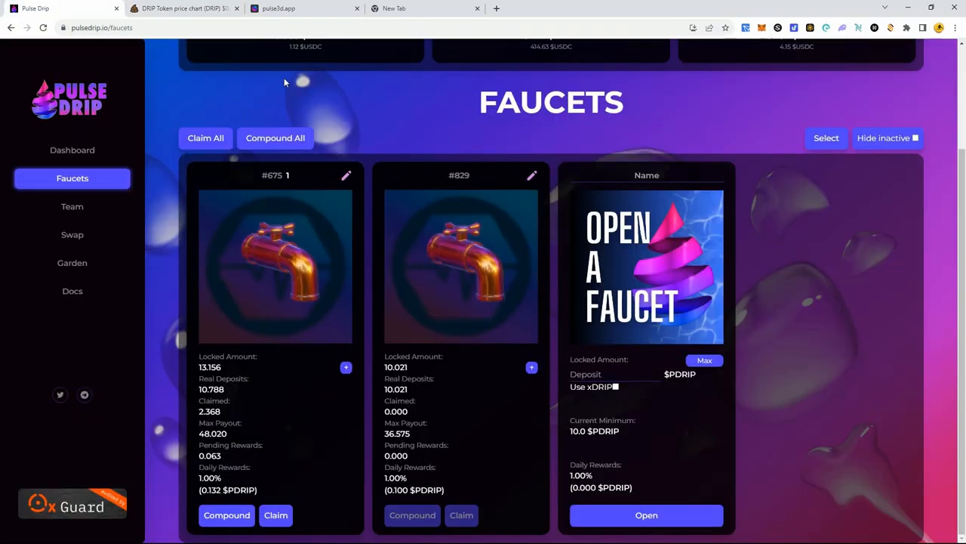
scroll(451, 173, up, 4)
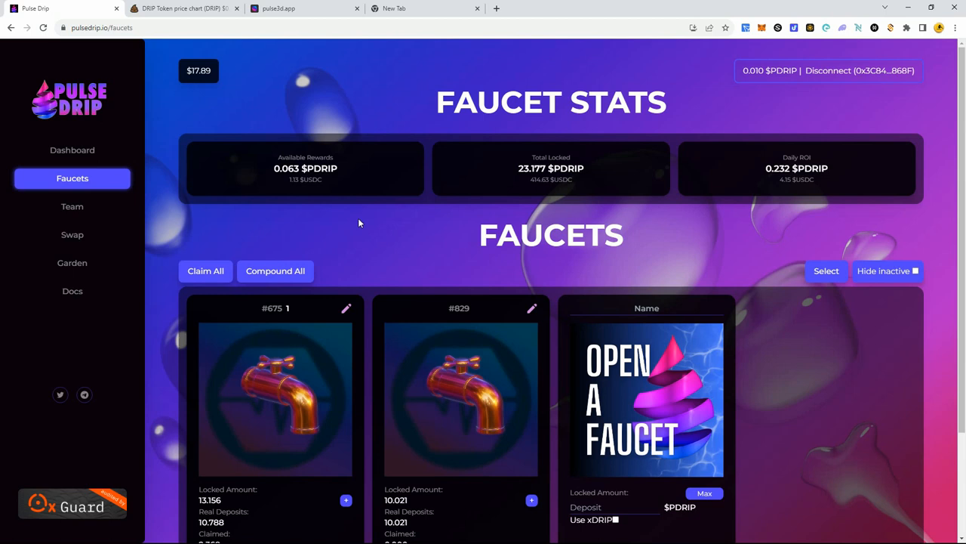
scroll(533, 233, down, 1)
scroll(661, 225, down, 1)
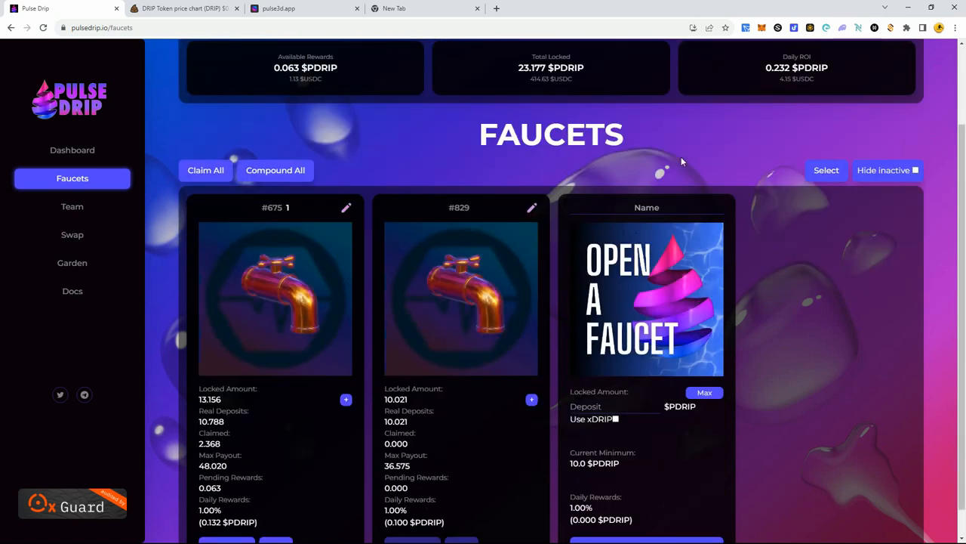
scroll(517, 125, down, 1)
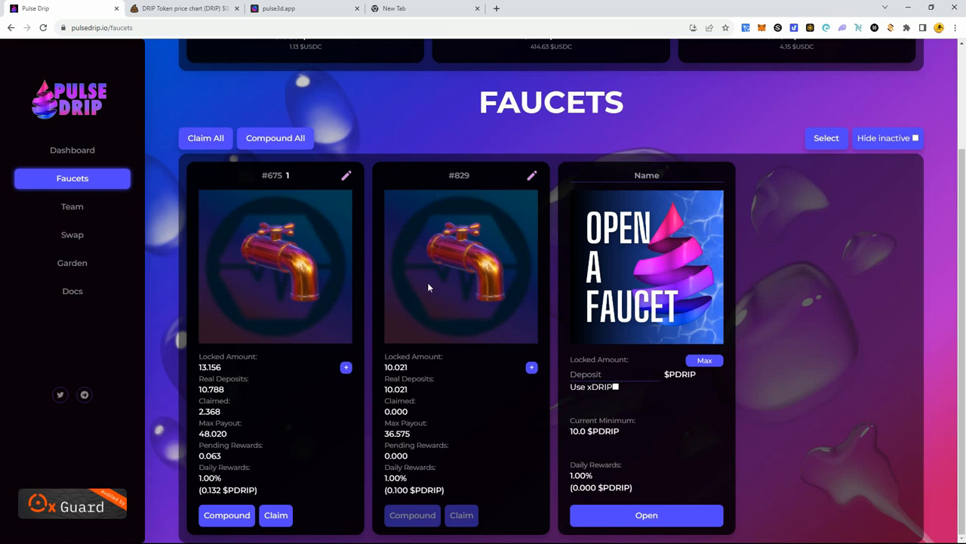
click(310, 8)
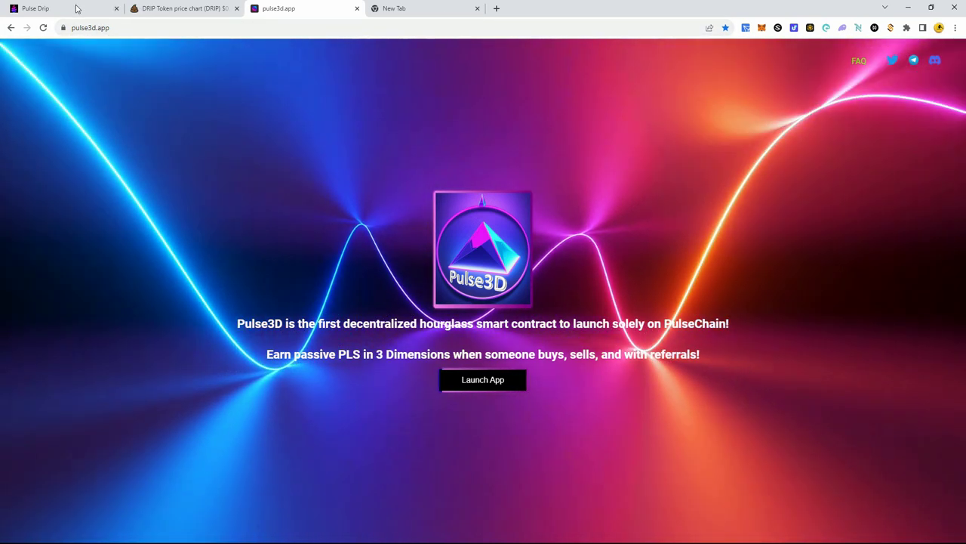
click(76, 9)
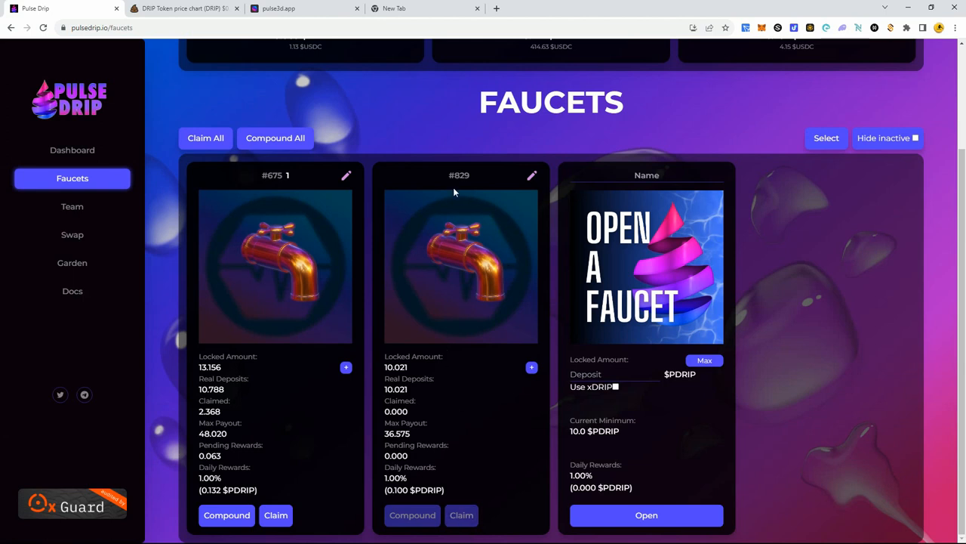
click(287, 8)
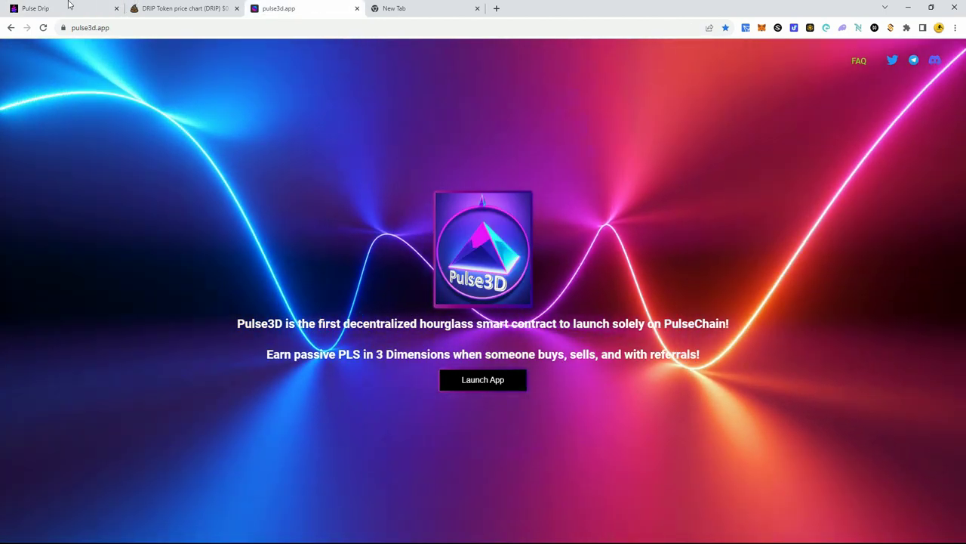
click(45, 9)
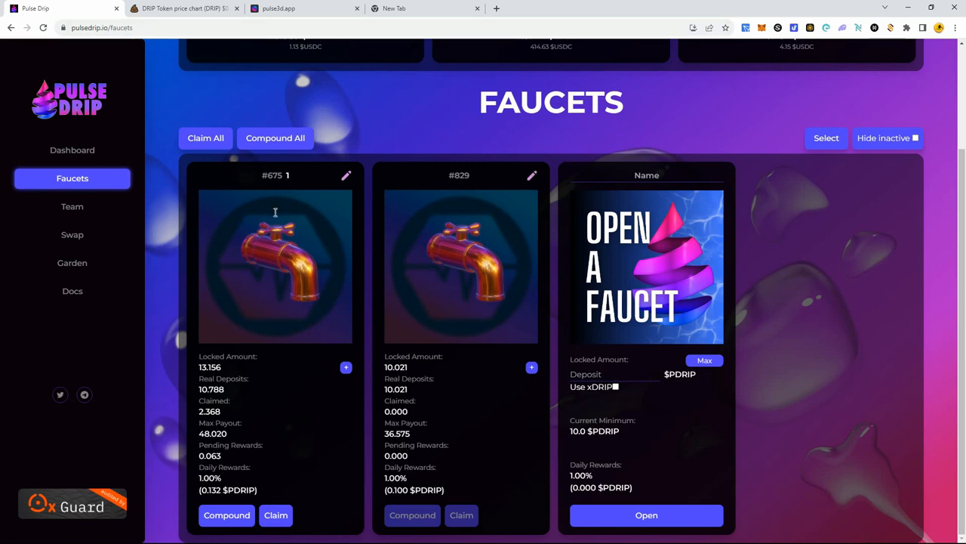
scroll(679, 197, up, 1)
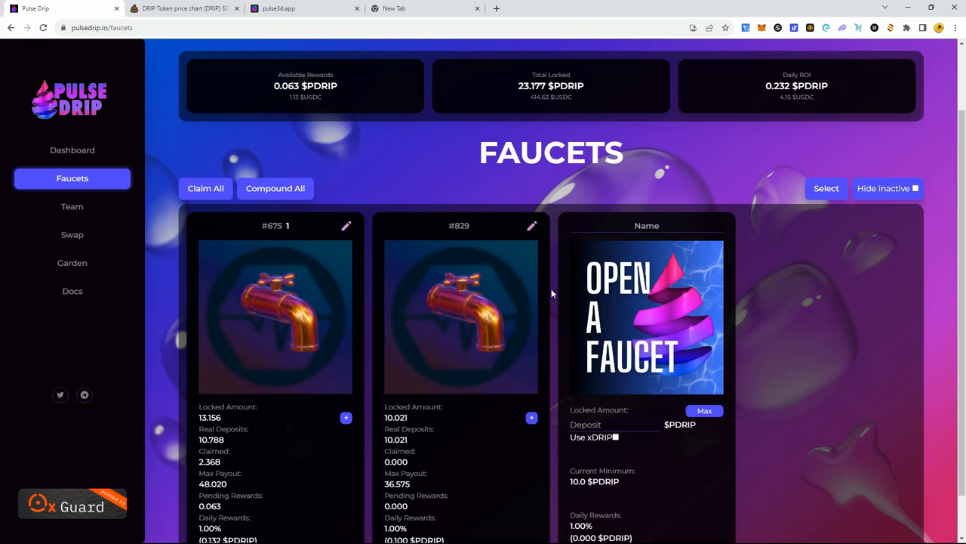
scroll(559, 200, up, 1)
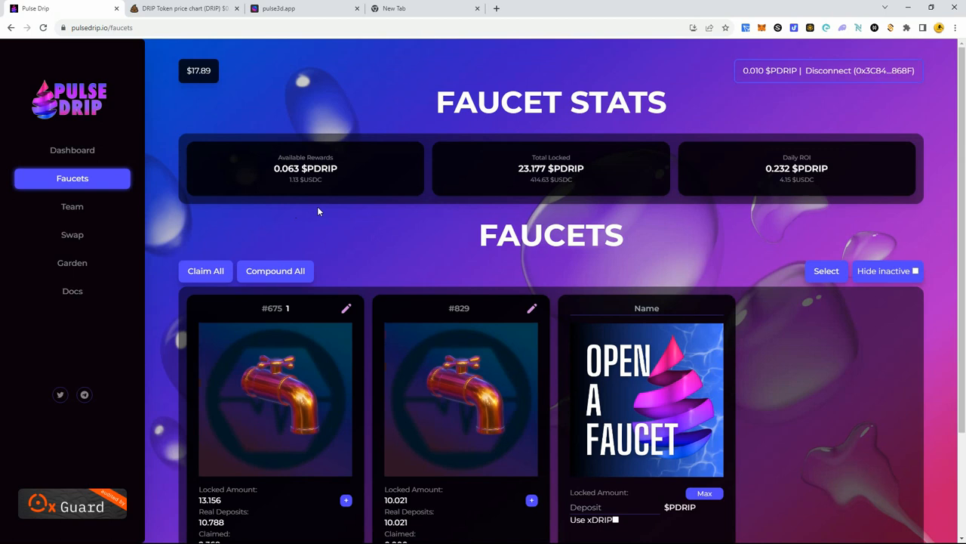
Review the Team page, then the Dashboard, highlighting the $17.89 pDRIP price
click(71, 211)
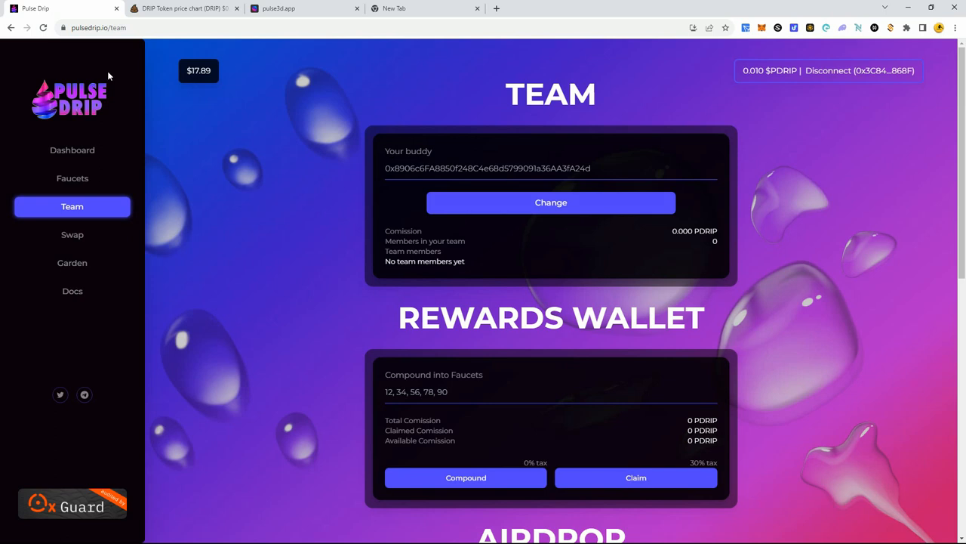
click(78, 154)
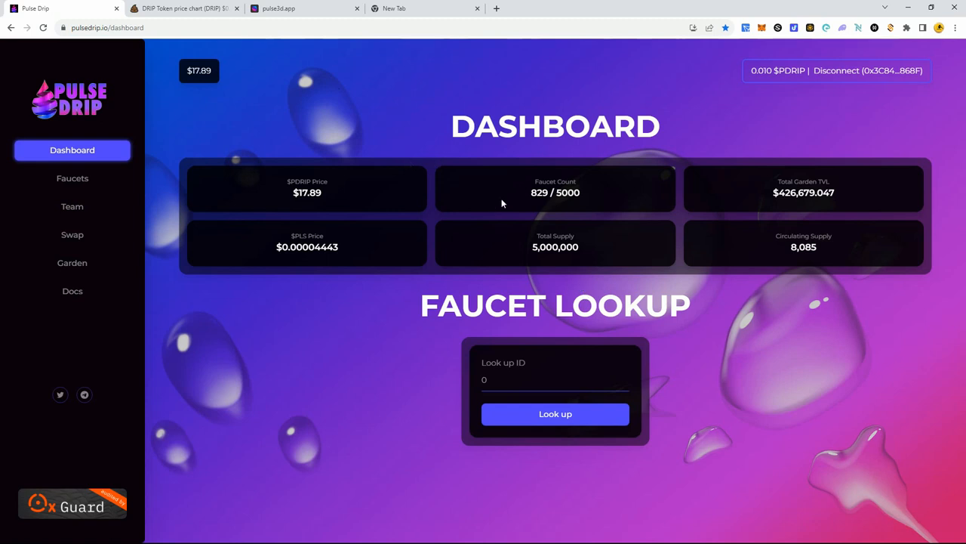
drag(324, 192, 275, 186)
Go to the Garden page and highlight the 117,737 PLS Total Staked figure
click(275, 187)
click(67, 266)
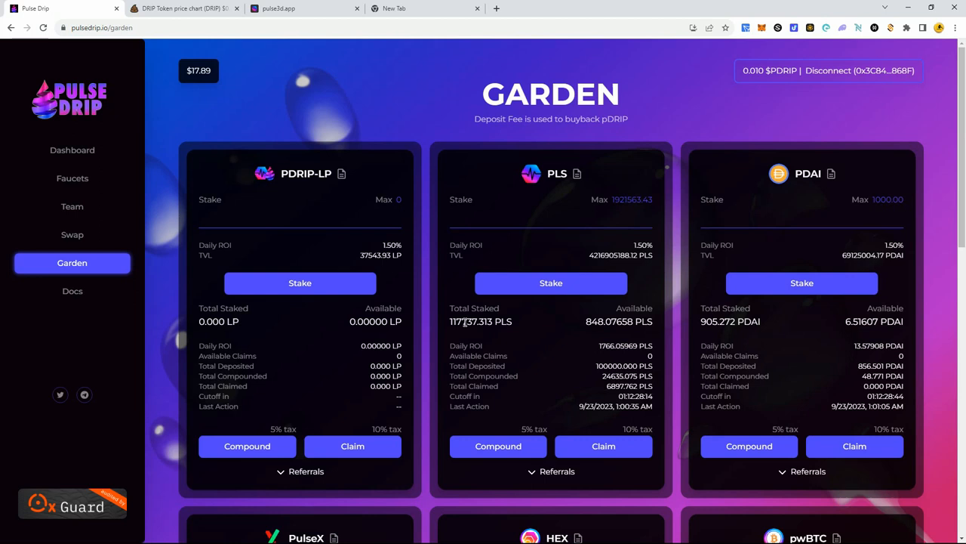
drag(450, 321, 462, 321)
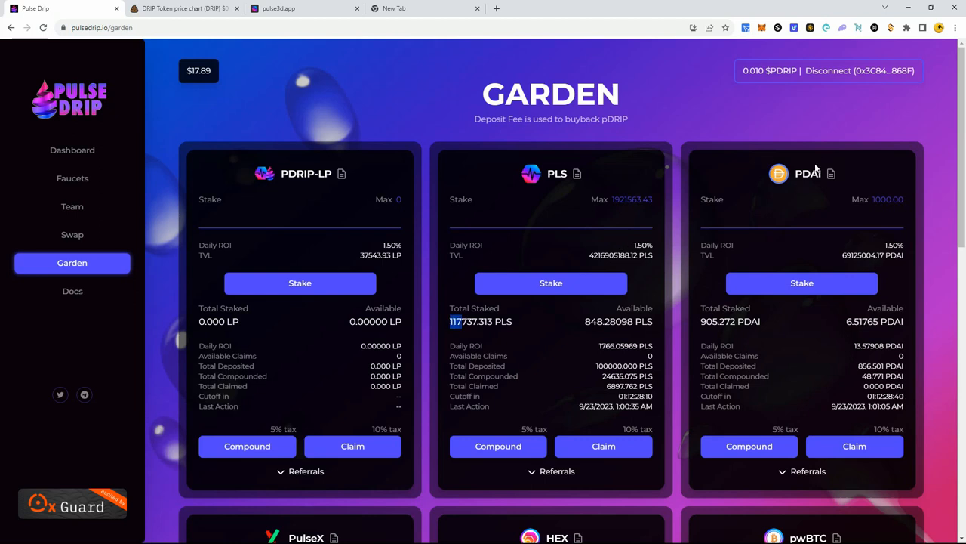
click(697, 113)
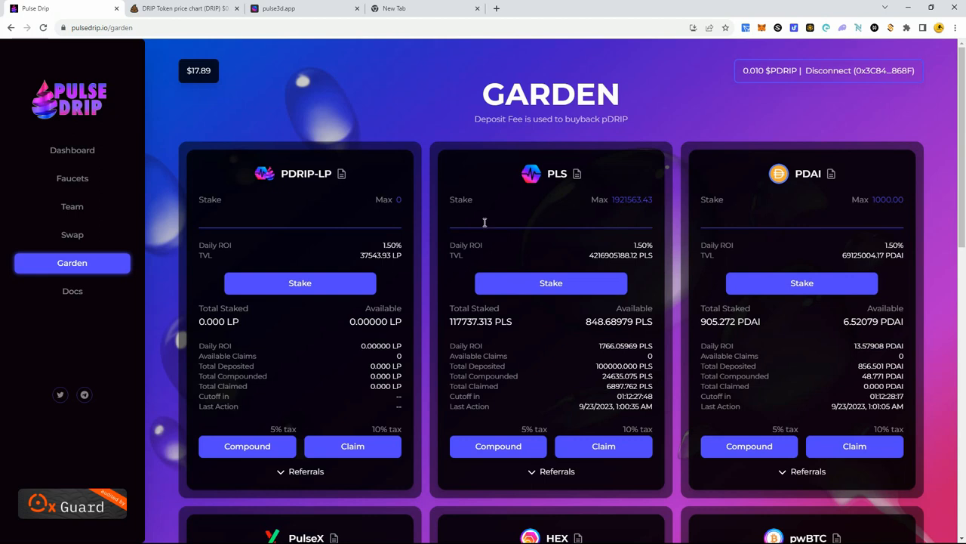
Inspect the PLS pool card further, highlighting its Daily ROI value
click(472, 444)
click(578, 448)
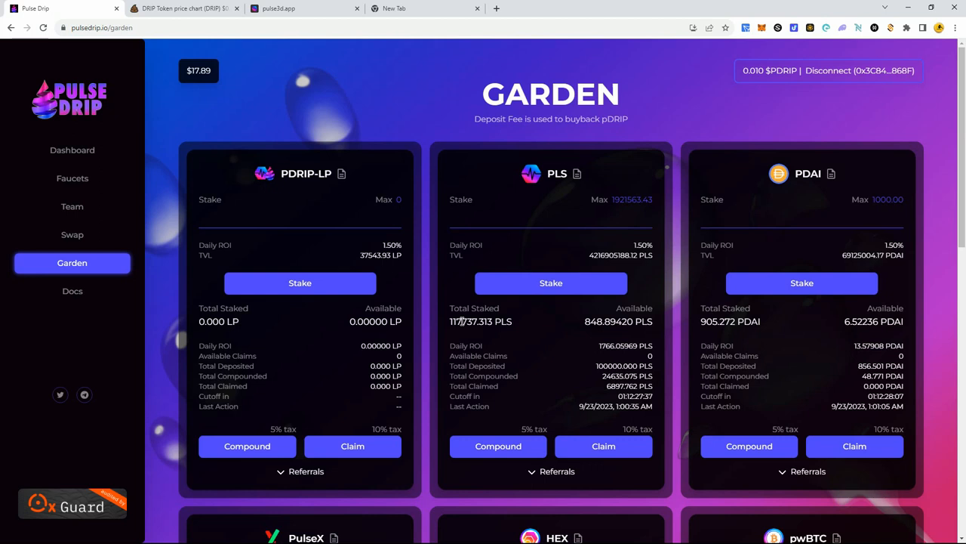
drag(600, 345, 615, 345)
click(615, 343)
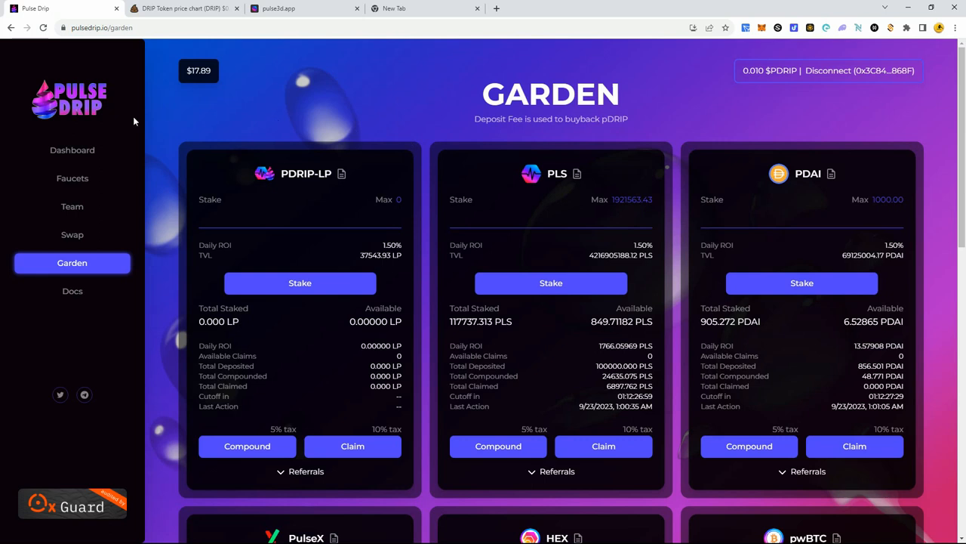
Return to the Faucets page showing 0.063 PDRIP rewards and 23.177 PDRIP locked
click(73, 182)
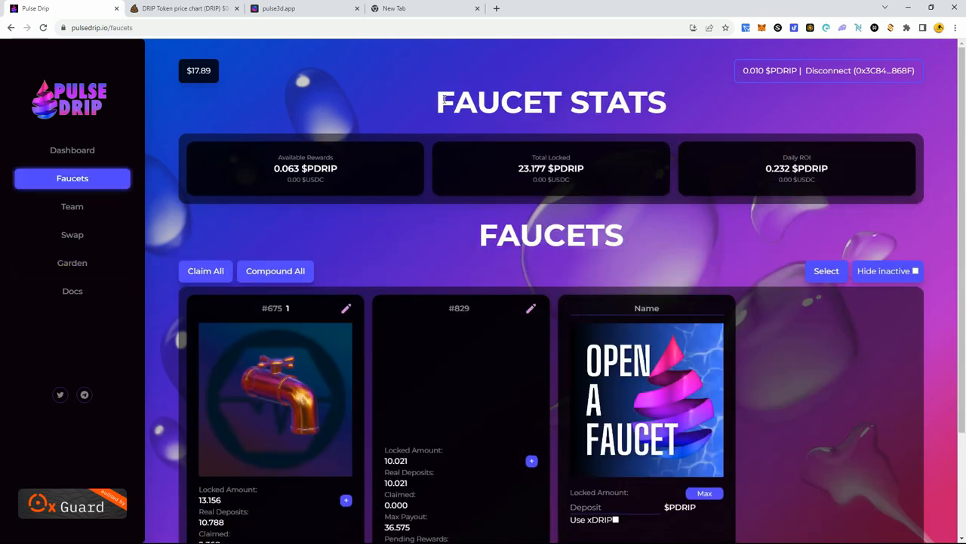